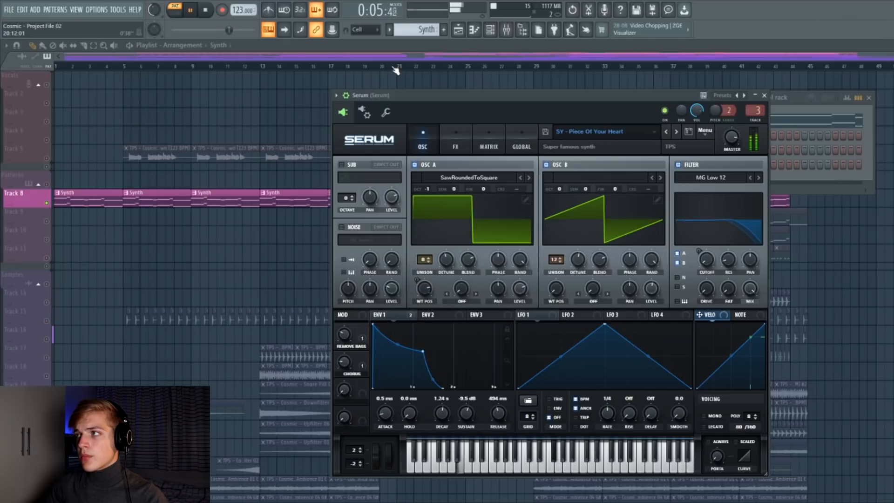
{"action": "key", "text": "space"}
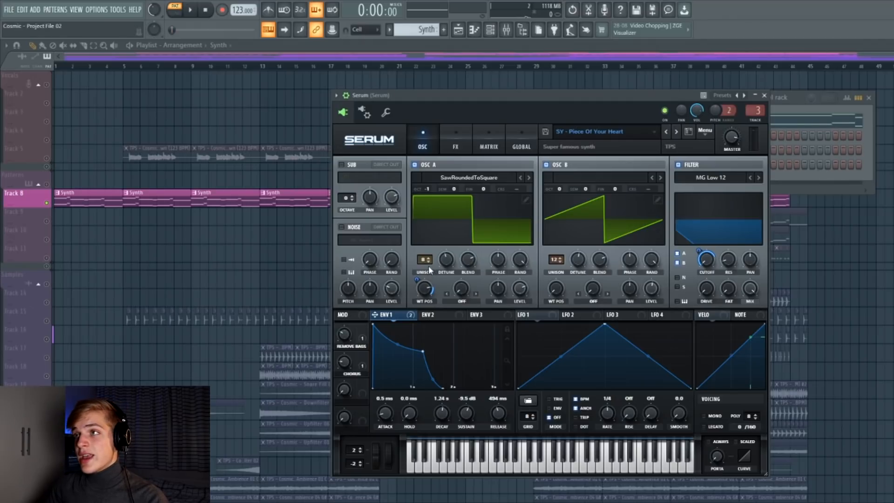
{"action": "left_click_drag", "start_coordinate": [448, 258], "coordinate": [446, 259]}
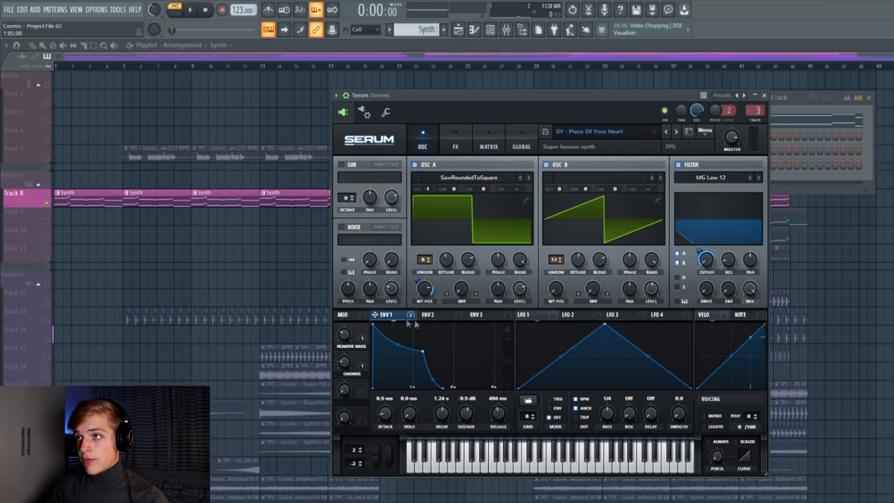
{"action": "left_click_drag", "start_coordinate": [416, 105], "coordinate": [402, 97]}
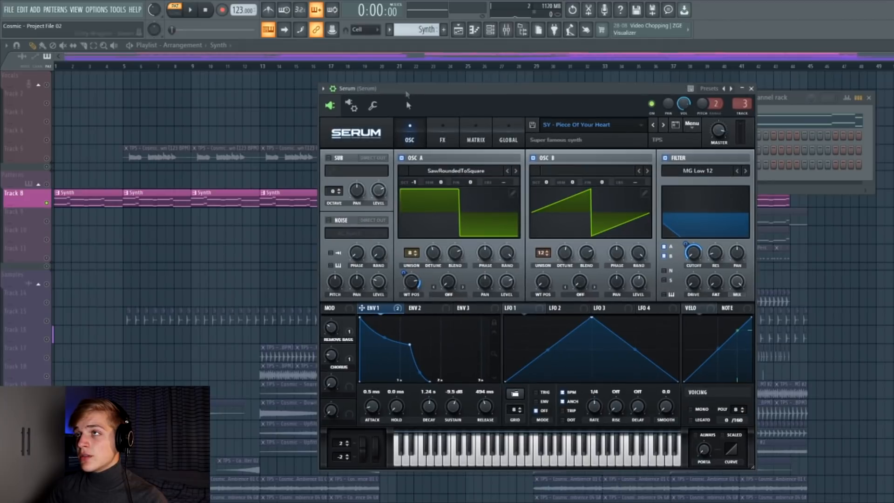
Open Serum's FX page and examine the effect chain and the Remove Bass macro knob.
{"action": "left_click", "coordinate": [441, 137]}
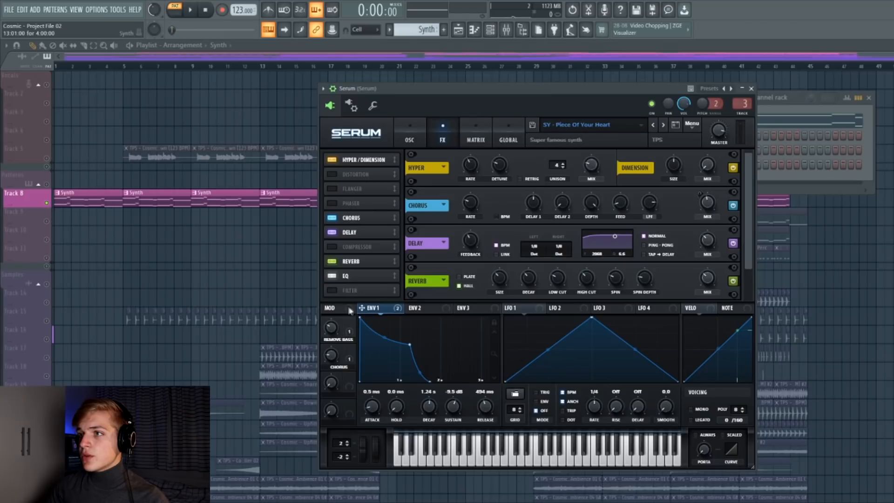
{"action": "left_click", "coordinate": [352, 356]}
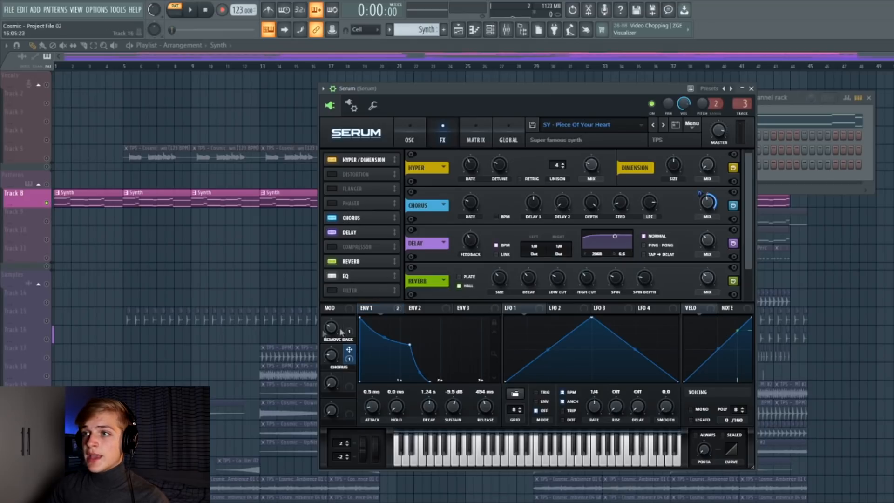
{"action": "left_click_drag", "start_coordinate": [332, 357], "coordinate": [327, 354]}
{"action": "left_click_drag", "start_coordinate": [398, 89], "coordinate": [393, 96]}
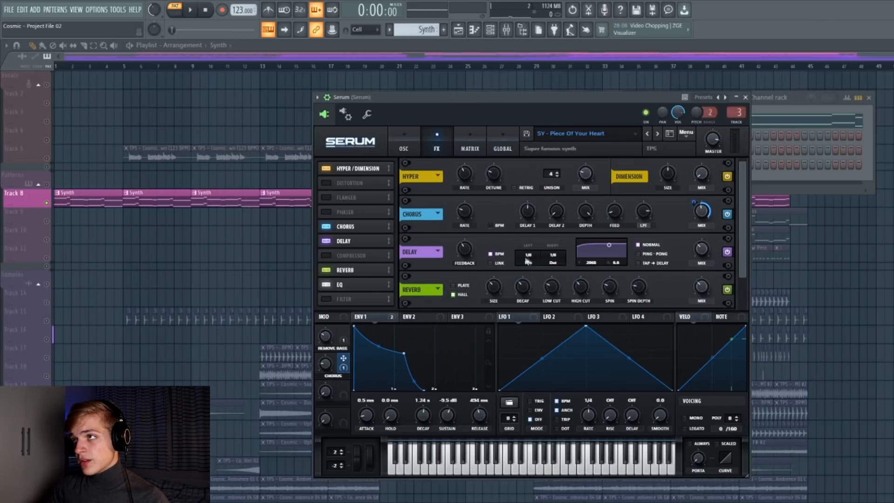
{"action": "left_click_drag", "start_coordinate": [505, 97], "coordinate": [524, 86]}
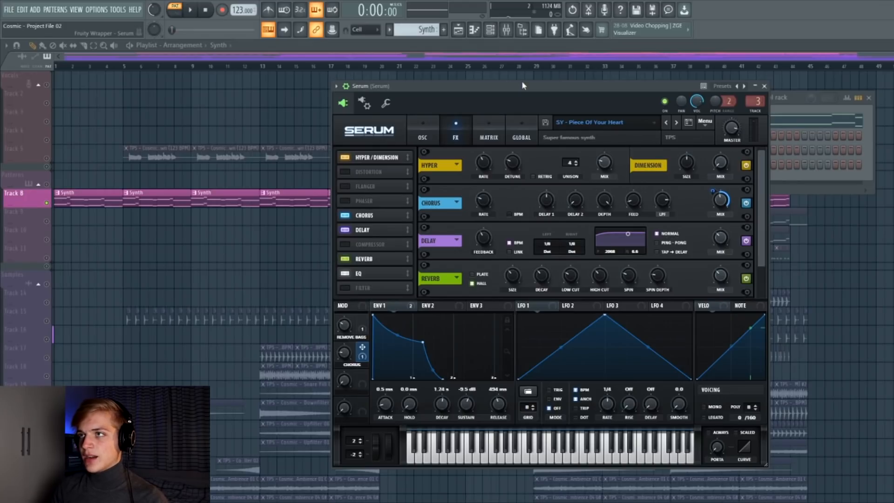
{"action": "left_click_drag", "start_coordinate": [473, 89], "coordinate": [454, 92]}
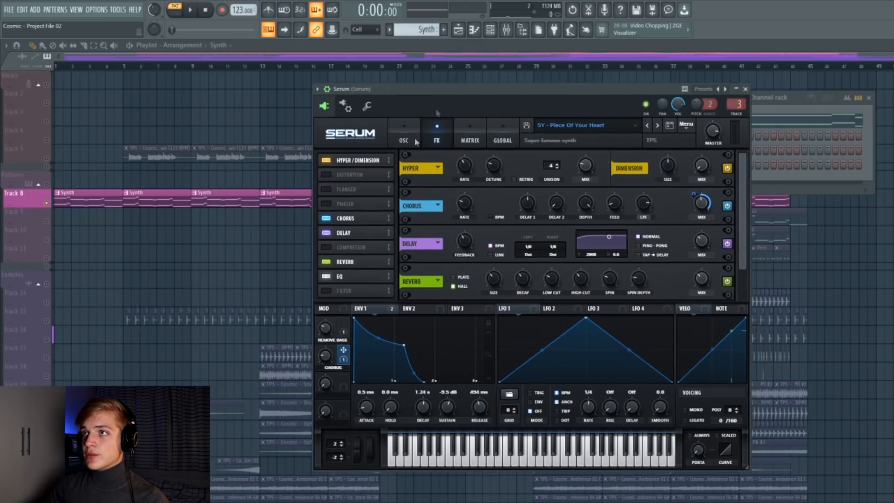
Audition the synth with Serum's Delay effect bypassed, then switch the Delay back on.
{"action": "left_click", "coordinate": [328, 234]}
{"action": "key", "text": "space"}
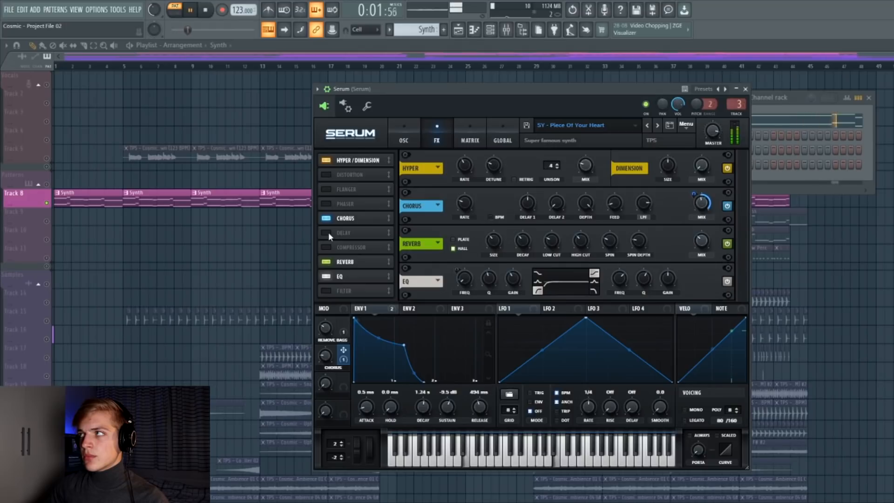
{"action": "left_click", "coordinate": [329, 232]}
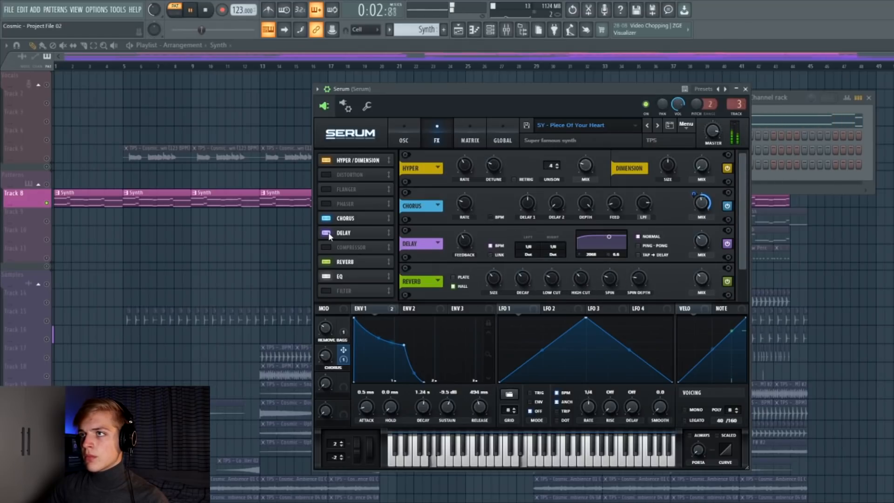
{"action": "key", "text": "space"}
Review the EQ module at the end of Serum's FX rack and return to the oscillator page.
{"action": "scroll", "coordinate": [529, 254], "scroll_direction": "down", "scroll_amount": 1}
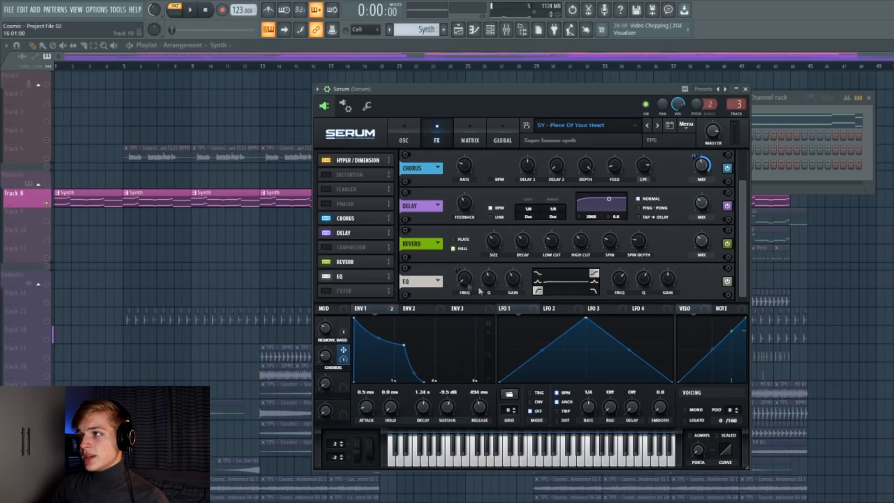
{"action": "left_click", "coordinate": [329, 327]}
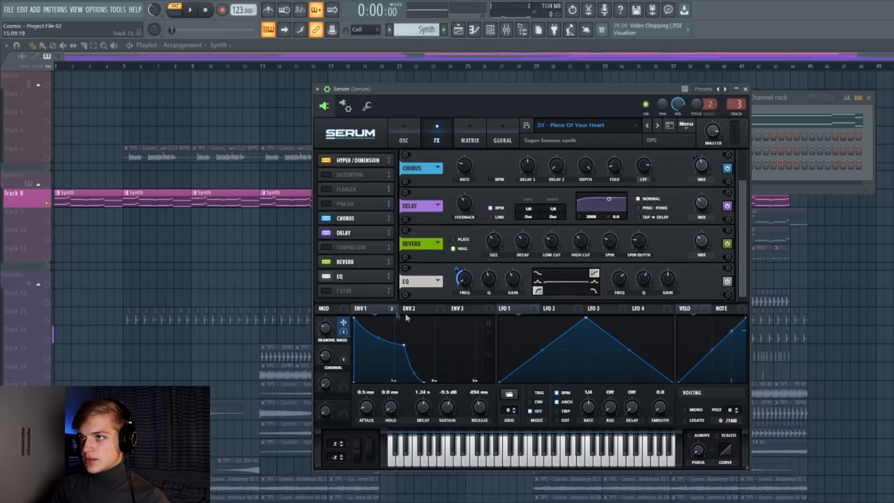
{"action": "left_click", "coordinate": [405, 129]}
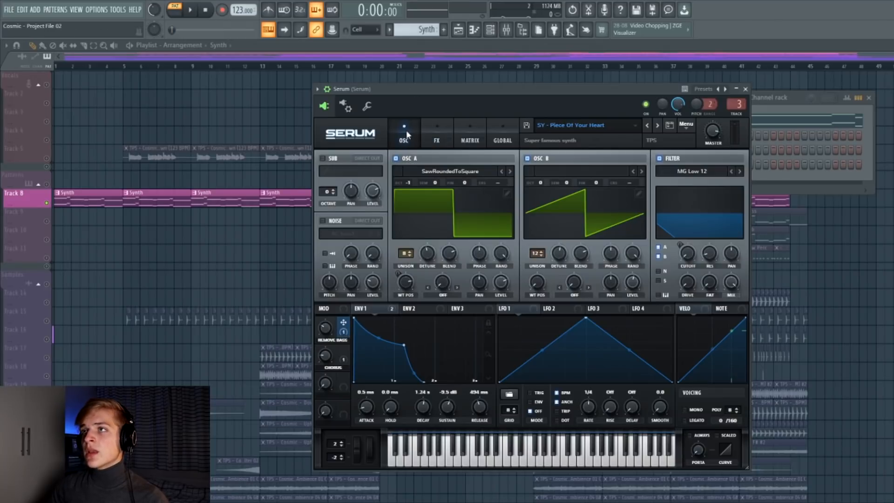
Open the Synth pattern in the piano roll and play back its chord notes.
{"action": "right_click", "coordinate": [252, 139]}
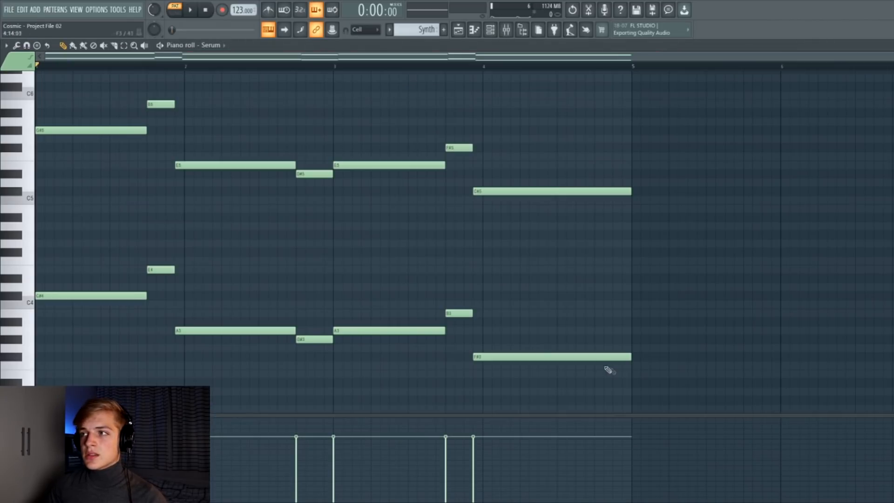
{"action": "left_click_drag", "start_coordinate": [612, 376], "coordinate": [88, 272]}
{"action": "left_click", "coordinate": [104, 45]}
{"action": "mouse_move", "coordinate": [112, 131]}
{"action": "left_mouse_down"}
{"action": "mouse_move", "coordinate": [176, 165]}
{"action": "mouse_move", "coordinate": [364, 159]}
{"action": "mouse_move", "coordinate": [516, 208]}
{"action": "left_mouse_up"}
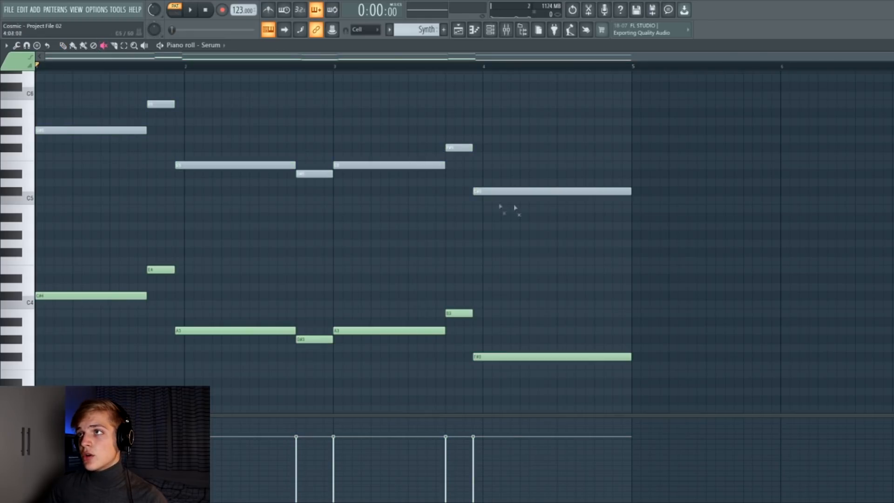
{"action": "key", "text": "space"}
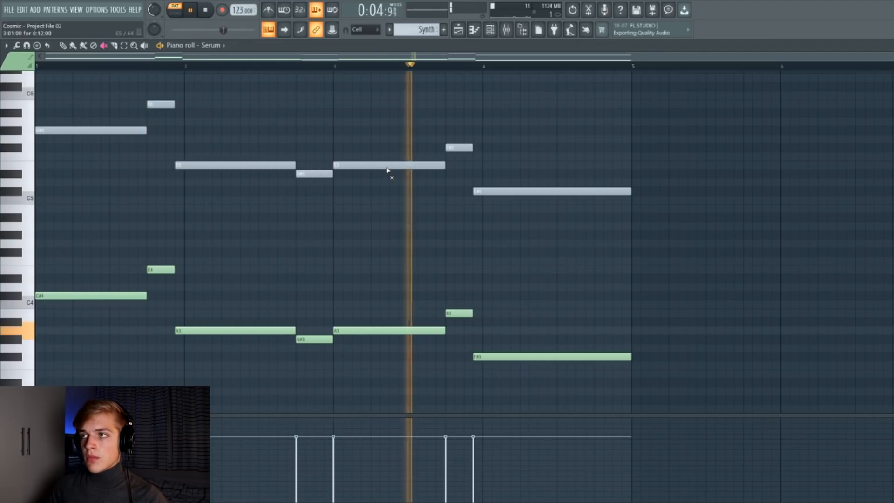
{"action": "key", "text": "space"}
{"action": "mouse_move", "coordinate": [387, 167]}
{"action": "left_mouse_down"}
{"action": "mouse_move", "coordinate": [421, 176]}
{"action": "mouse_move", "coordinate": [310, 173]}
{"action": "mouse_move", "coordinate": [51, 119]}
{"action": "mouse_move", "coordinate": [140, 104]}
{"action": "left_mouse_up"}
{"action": "left_click", "coordinate": [62, 46]}
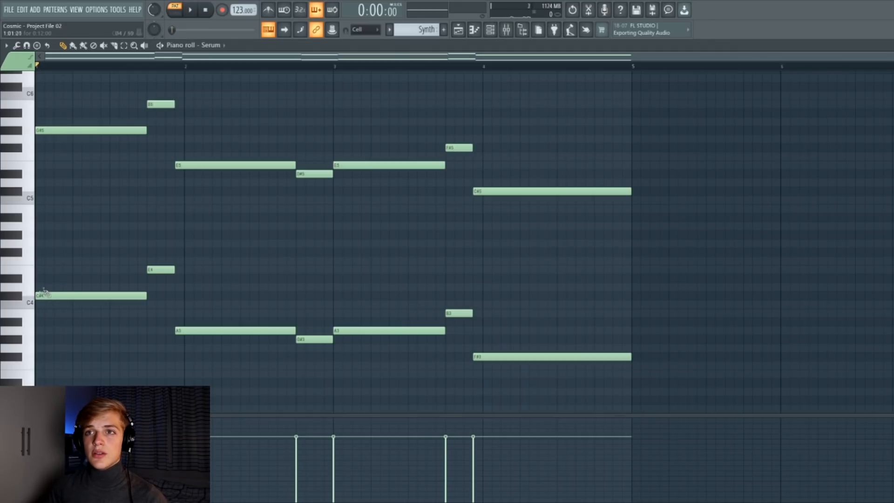
Try adding a D#5 note at the start of the pattern and delete it again.
{"action": "left_click_drag", "start_coordinate": [52, 235], "coordinate": [44, 235]}
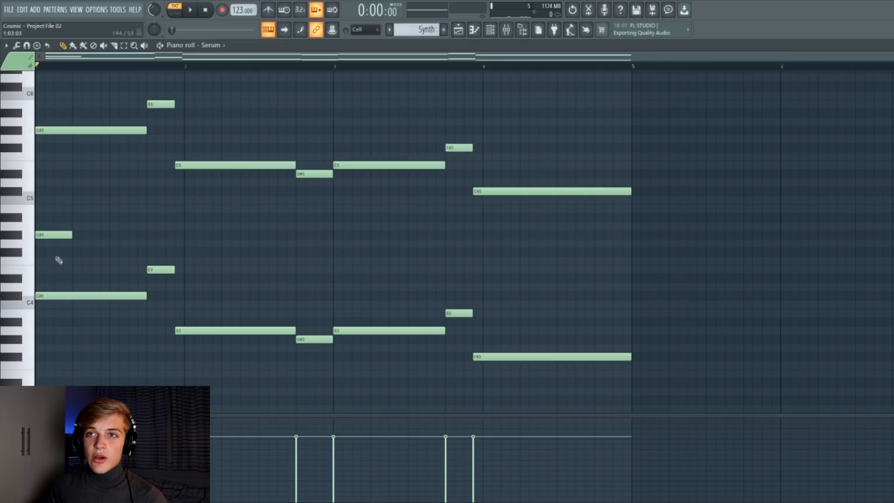
{"action": "right_click", "coordinate": [63, 235]}
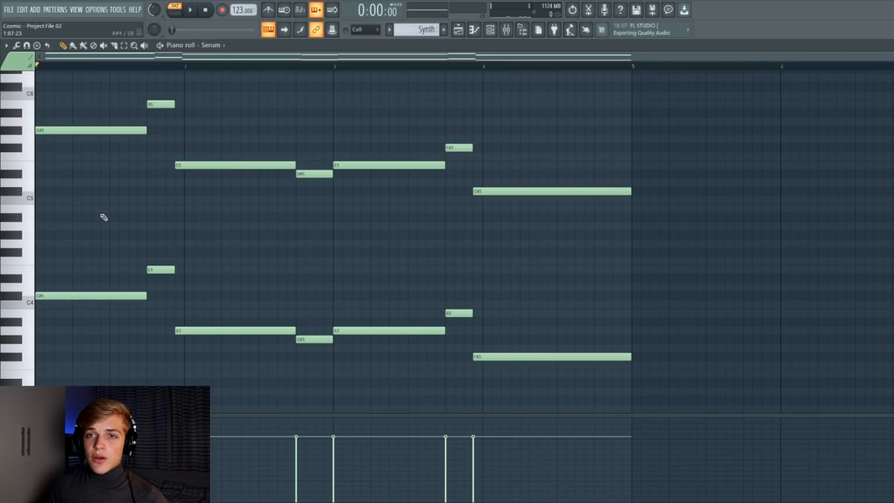
{"action": "scroll", "coordinate": [232, 294], "scroll_direction": "up", "scroll_amount": 1}
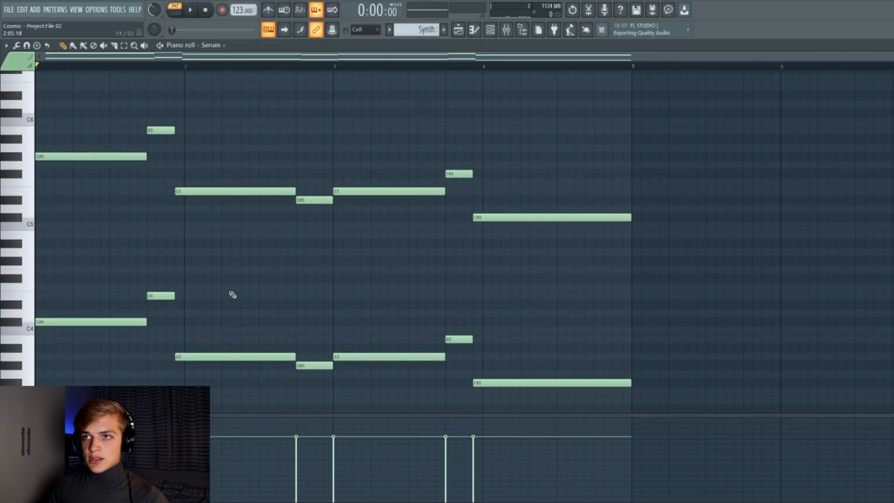
{"action": "key", "text": "space"}
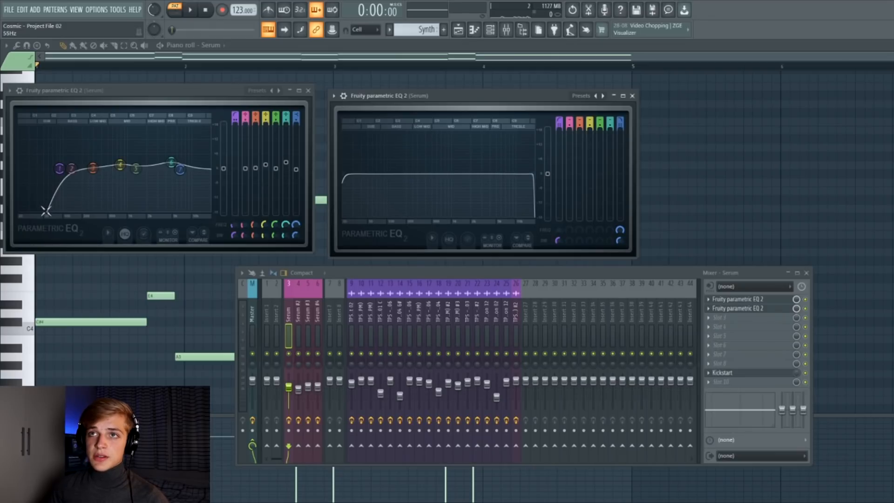
Inspect the low cut on the synth channel's Parametric EQ 2 and close the EQ window.
{"action": "left_click", "coordinate": [58, 170]}
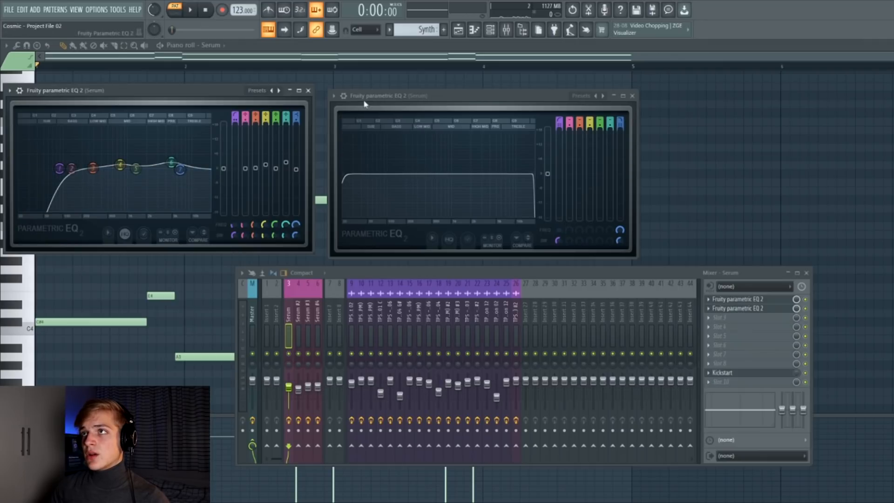
{"action": "left_click", "coordinate": [308, 91]}
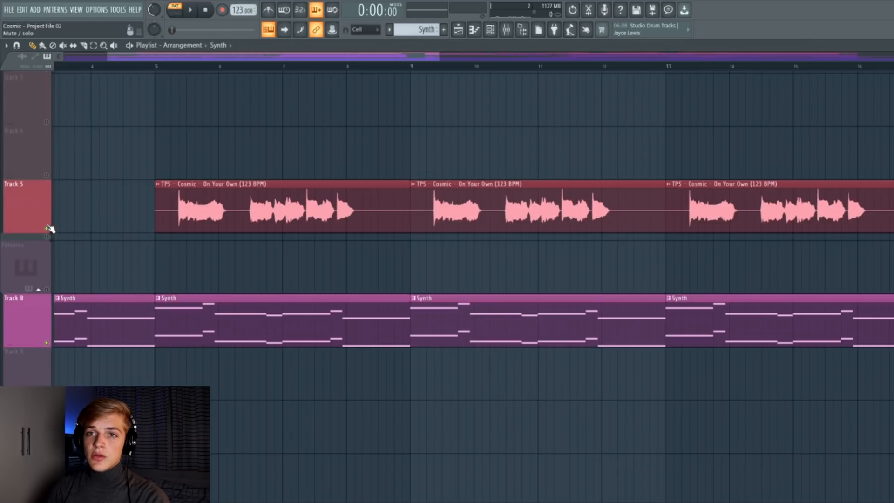
Play the TPS Cosmic vocal loop from bar 5 and open its mixer channel's effect slots.
{"action": "left_click", "coordinate": [163, 68]}
{"action": "key", "text": "l"}
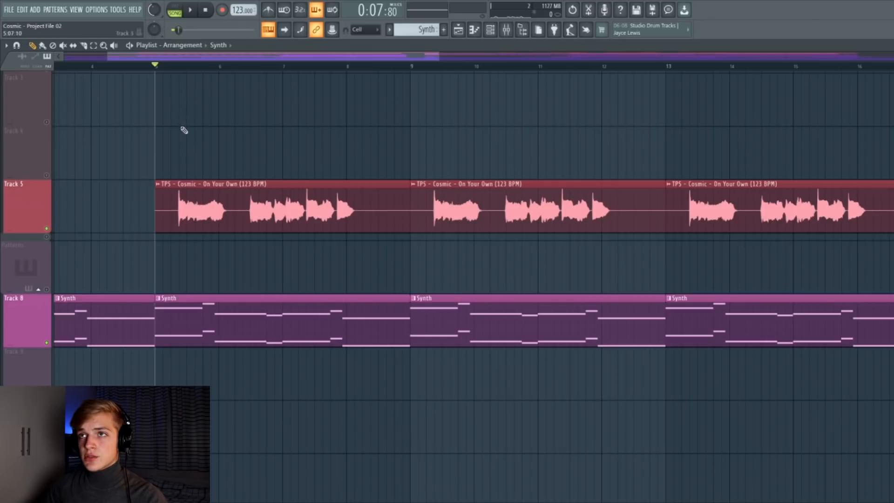
{"action": "key", "text": "space"}
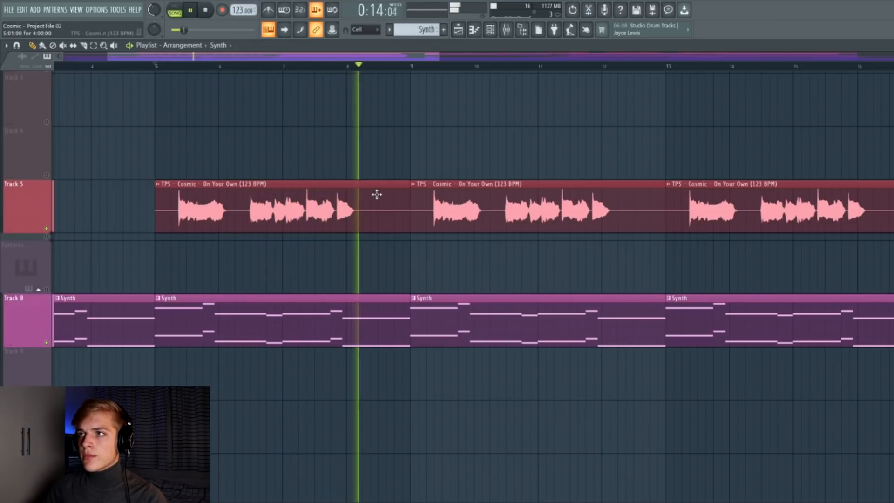
{"action": "key", "text": "space"}
{"action": "key", "text": "F9"}
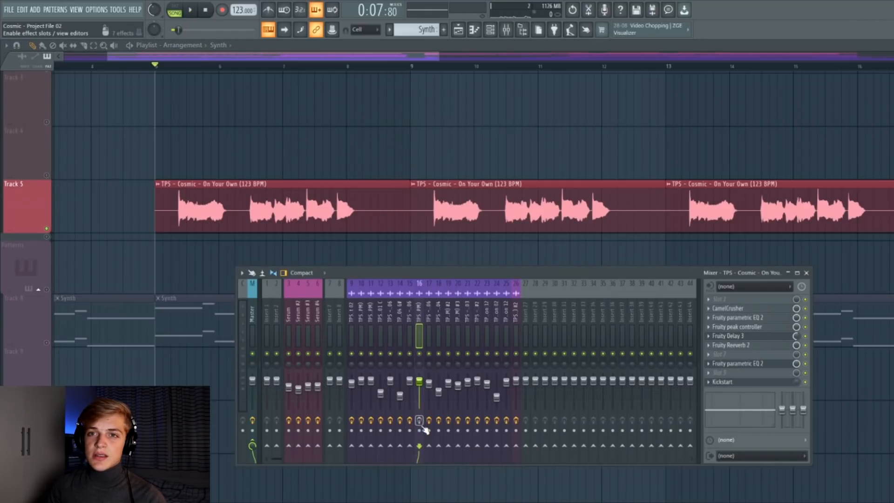
{"action": "key", "text": "space"}
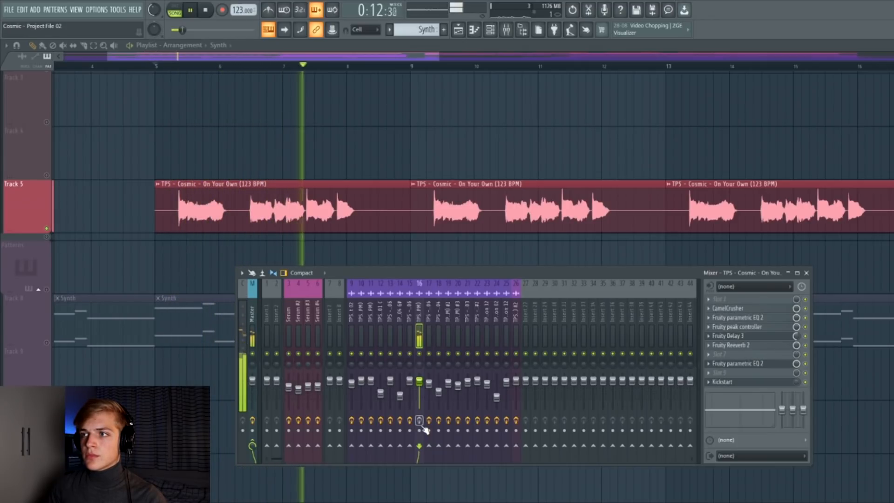
{"action": "key", "text": "space"}
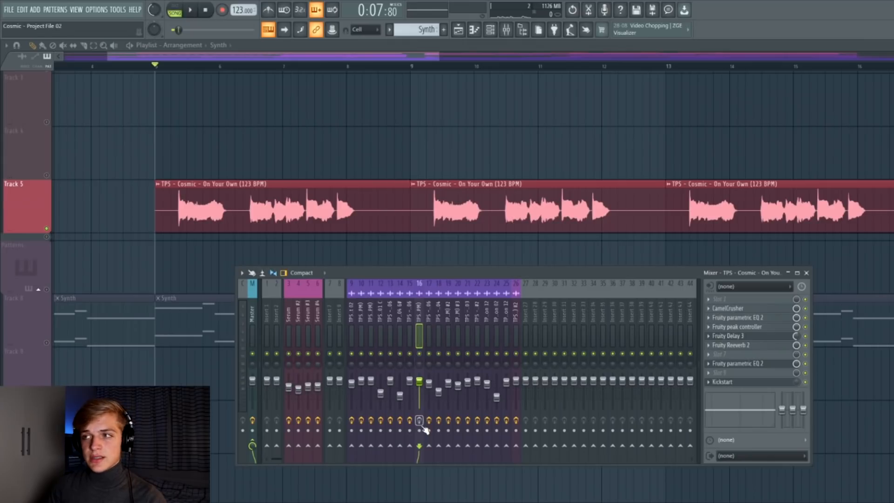
{"action": "key", "text": "space"}
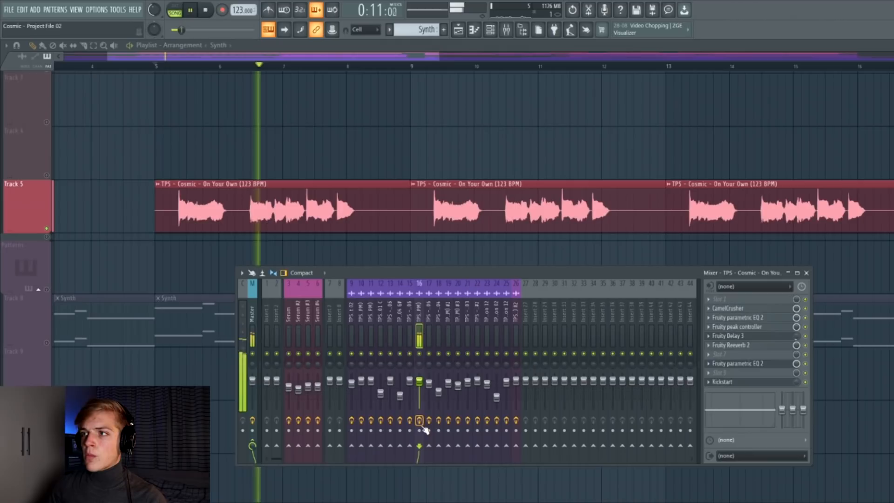
{"action": "key", "text": "space"}
Examine the vocal channel's Parametric EQ 2 and open its Fruity peak controller.
{"action": "left_click_drag", "start_coordinate": [224, 250], "coordinate": [236, 249]}
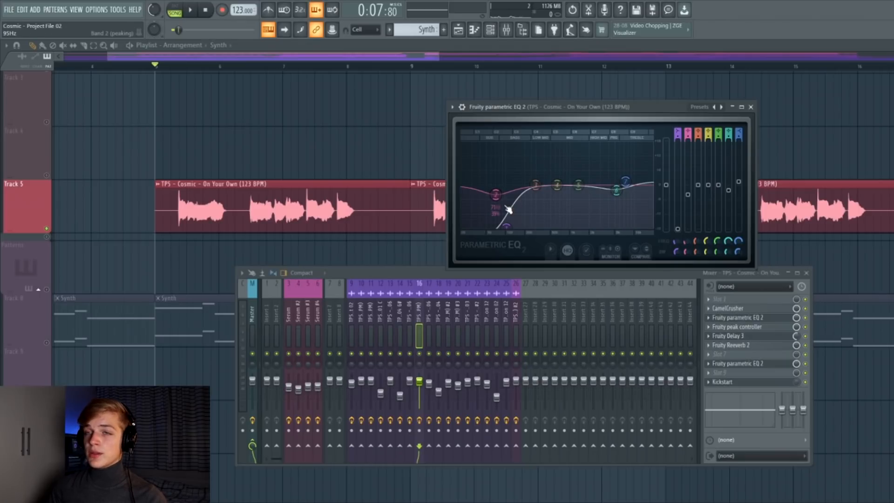
{"action": "left_click", "coordinate": [738, 326]}
{"action": "left_click_drag", "start_coordinate": [464, 179], "coordinate": [262, 177]}
{"action": "left_click", "coordinate": [744, 336]}
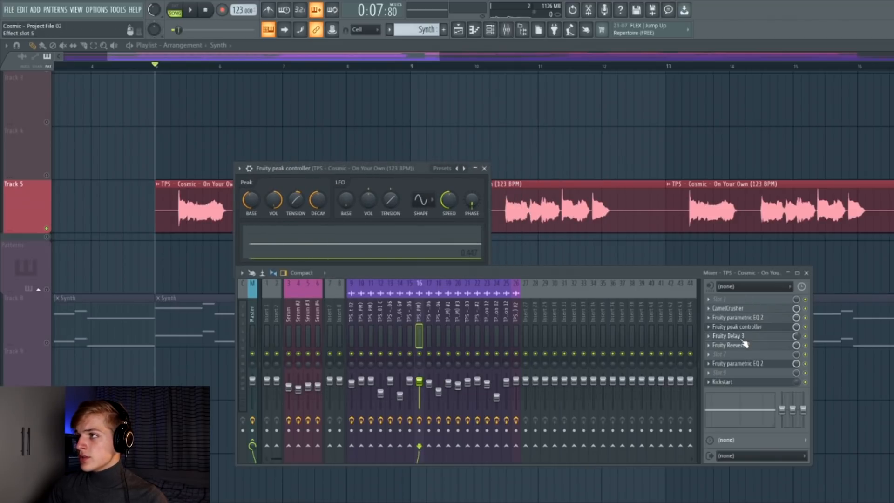
Review the vocal channel's Fruity Delay 3 and Fruity Reeverb 2 settings, then close the mixer.
{"action": "left_click_drag", "start_coordinate": [225, 169], "coordinate": [638, 155]}
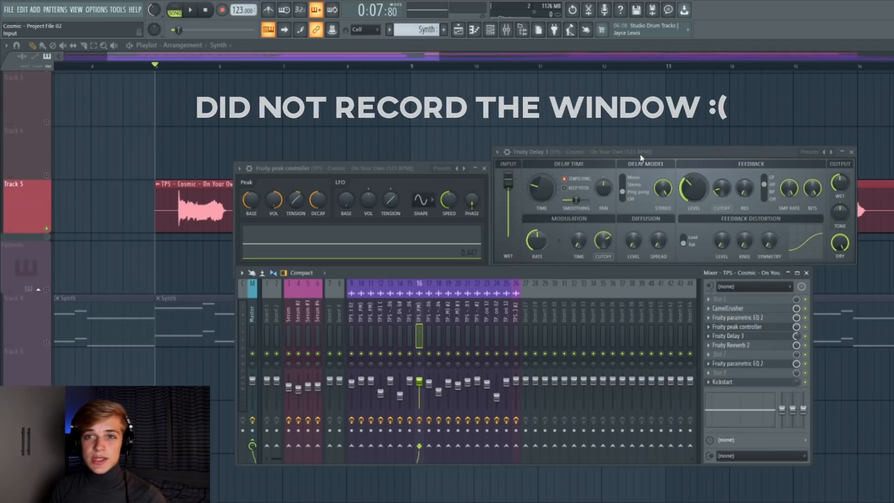
{"action": "left_click_drag", "start_coordinate": [382, 170], "coordinate": [381, 99]}
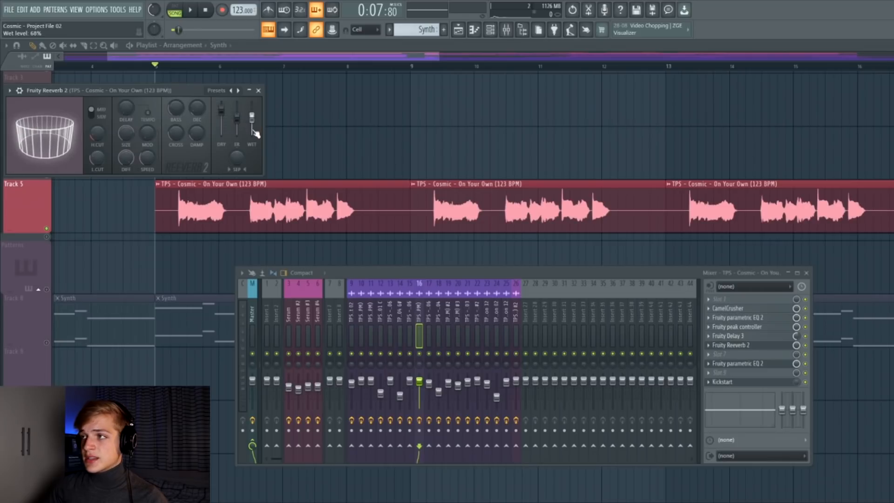
{"action": "left_click", "coordinate": [259, 91]}
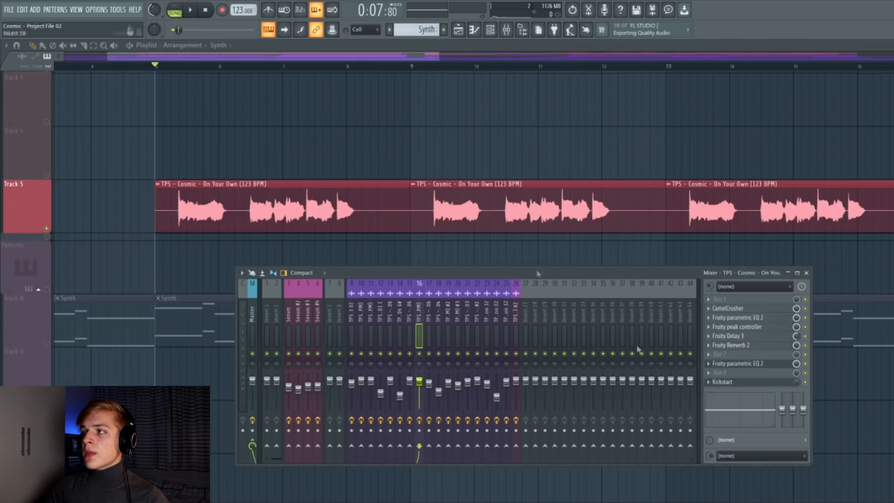
{"action": "key", "text": "F9"}
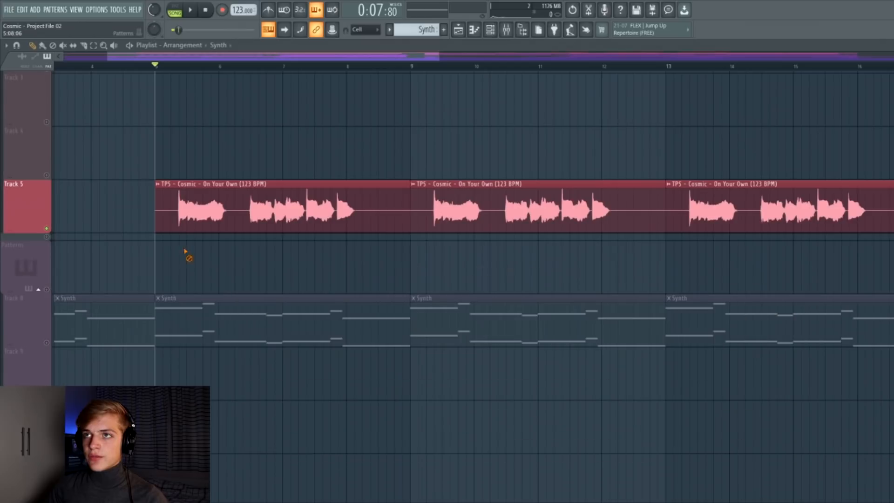
Unmute the Synth track and play it back together with the vocal loop.
{"action": "left_click", "coordinate": [48, 344]}
{"action": "key", "text": "space"}
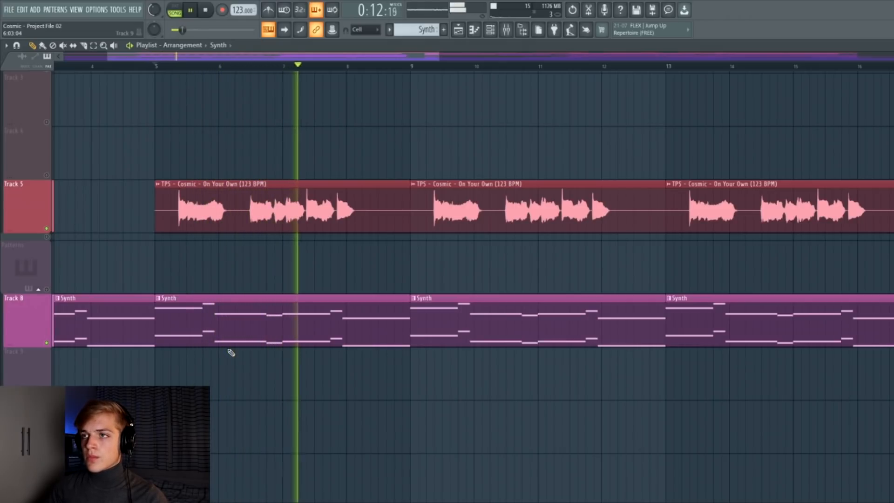
{"action": "key", "text": "space"}
Scroll down to the drum and effect tracks and play them from bar 5.
{"action": "scroll", "coordinate": [255, 349], "scroll_direction": "down", "scroll_amount": 2}
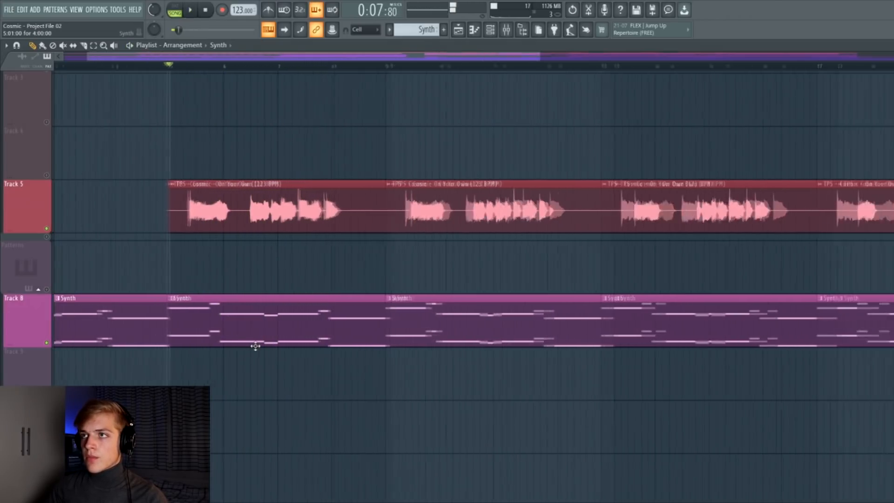
{"action": "scroll", "coordinate": [326, 348], "scroll_direction": "down", "scroll_amount": 8}
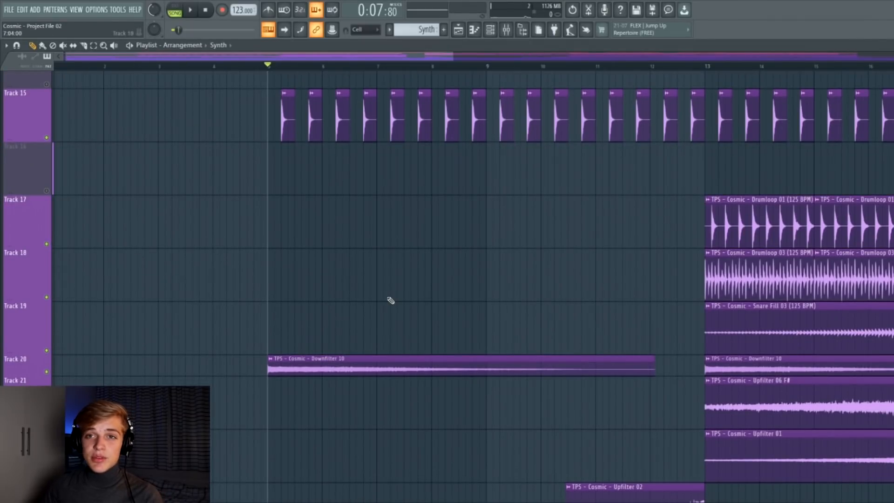
{"action": "key", "text": "space"}
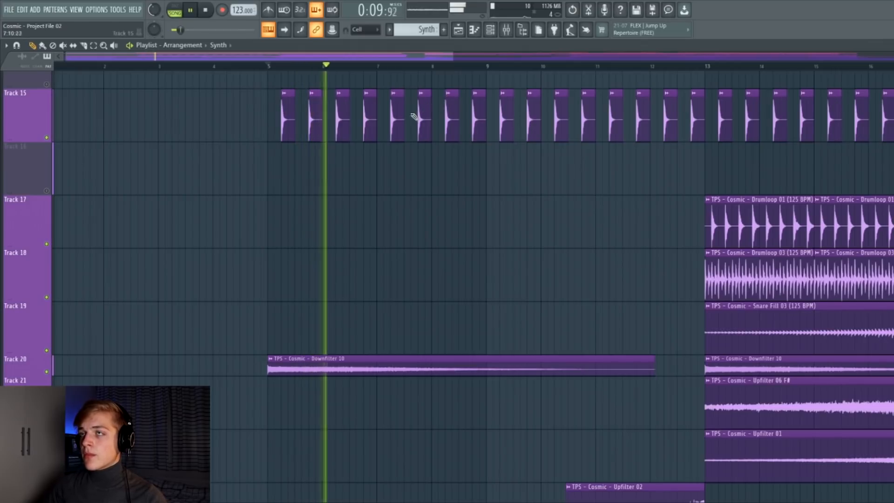
{"action": "key", "text": "space"}
Solo Track 15, unmute Tracks 20, 17, 18, 19 and the following effect tracks, and play from bar 13.
{"action": "left_click", "coordinate": [48, 139], "text": "ctrl"}
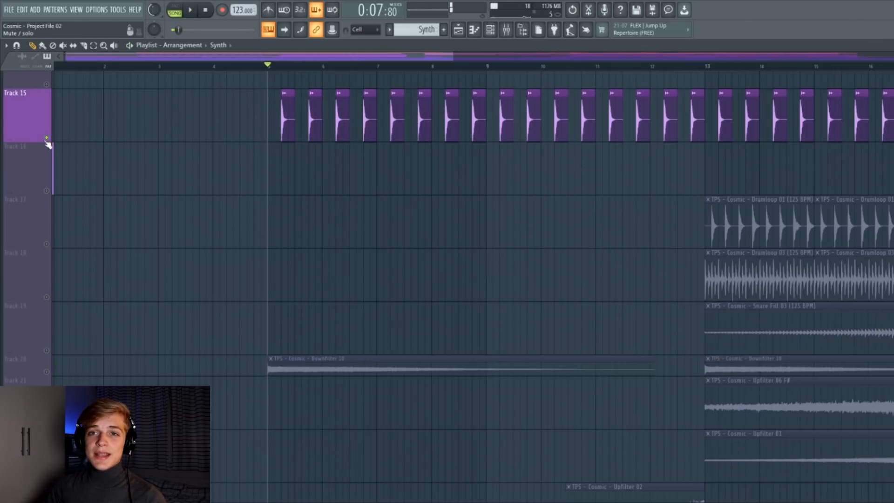
{"action": "left_click", "coordinate": [46, 372]}
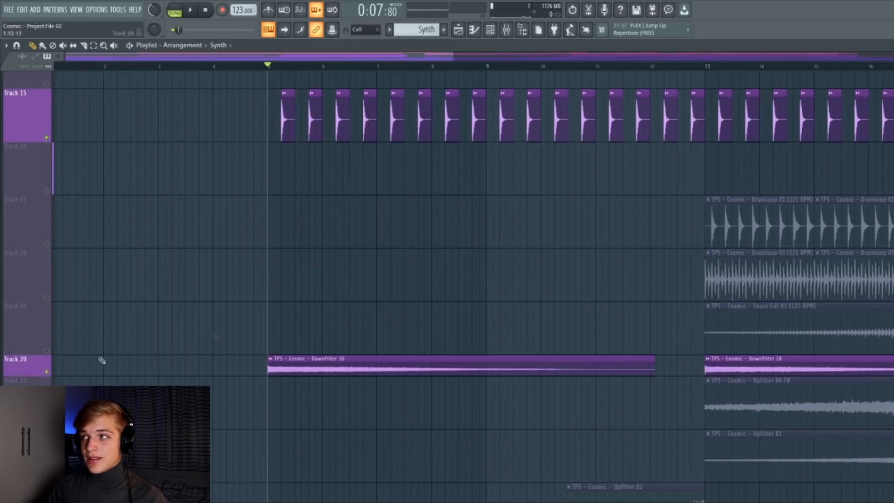
{"action": "left_click", "coordinate": [706, 67]}
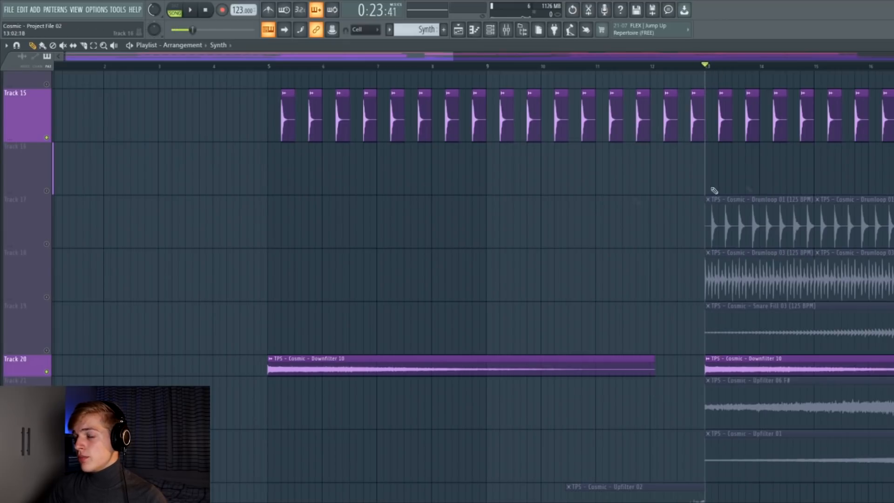
{"action": "left_click", "coordinate": [46, 244]}
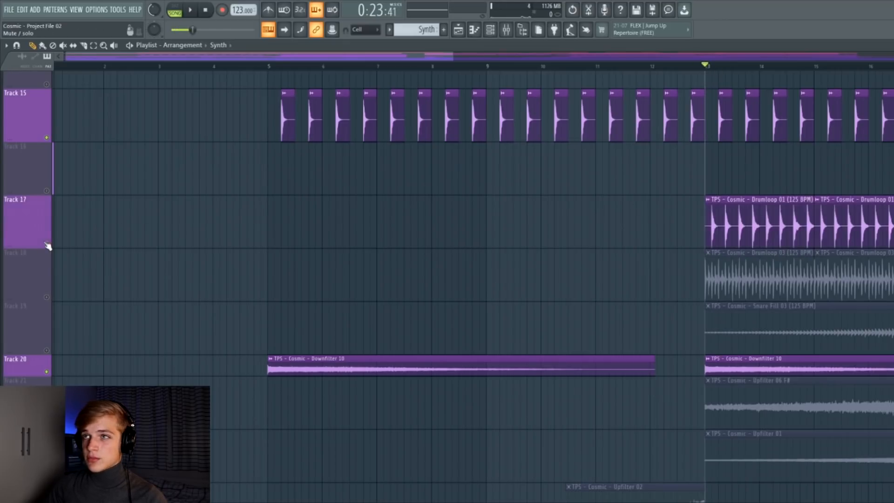
{"action": "left_click", "coordinate": [46, 298]}
{"action": "left_click", "coordinate": [46, 350]}
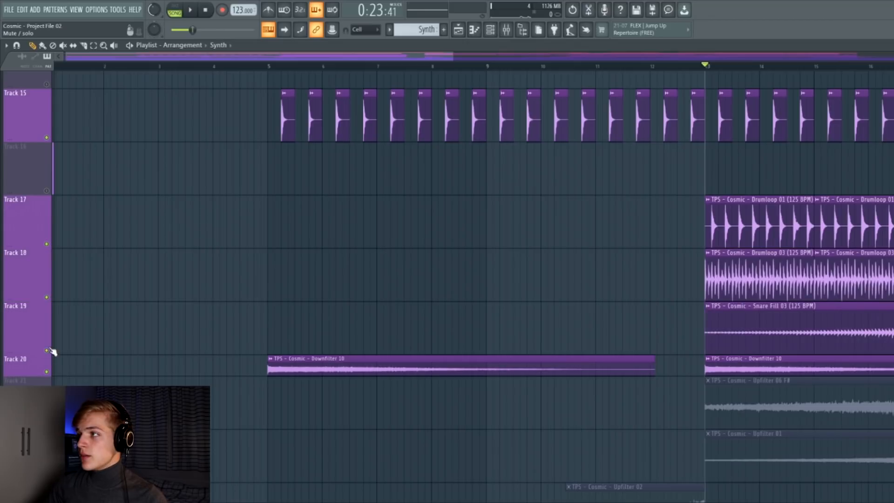
{"action": "left_click", "coordinate": [47, 425]}
{"action": "key", "text": "space"}
{"action": "left_click", "coordinate": [46, 478]}
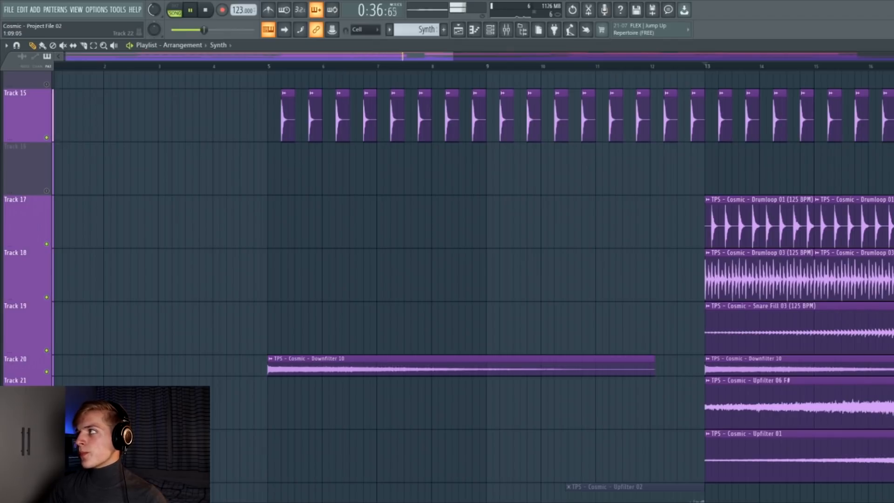
{"action": "key", "text": "space"}
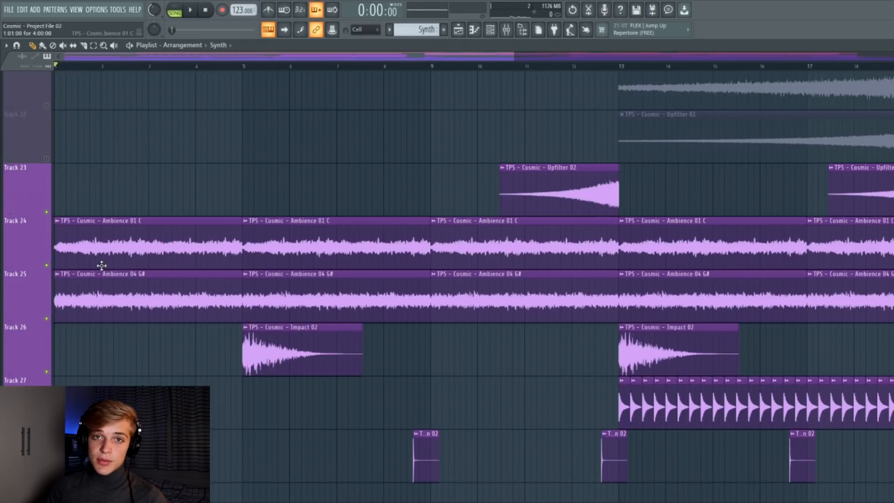
Play the ambience and impact tracks, then return to the Synth track and play it from bar 5.
{"action": "key", "text": "space"}
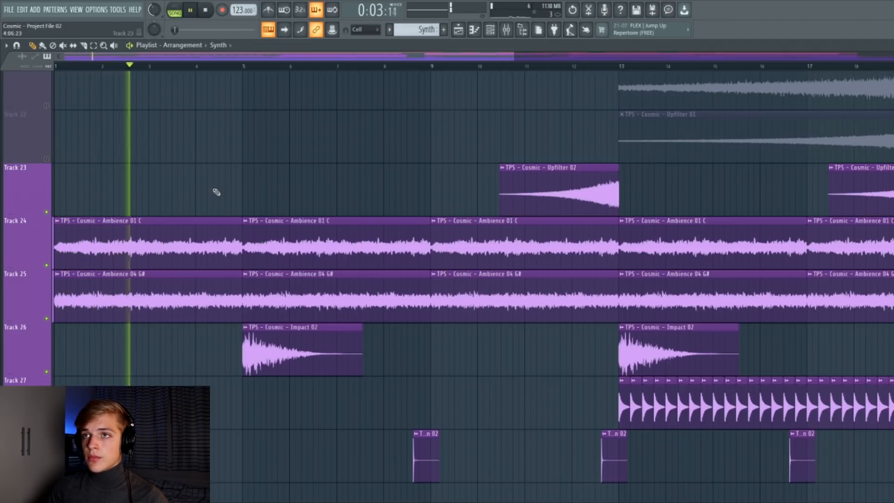
{"action": "key", "text": "space"}
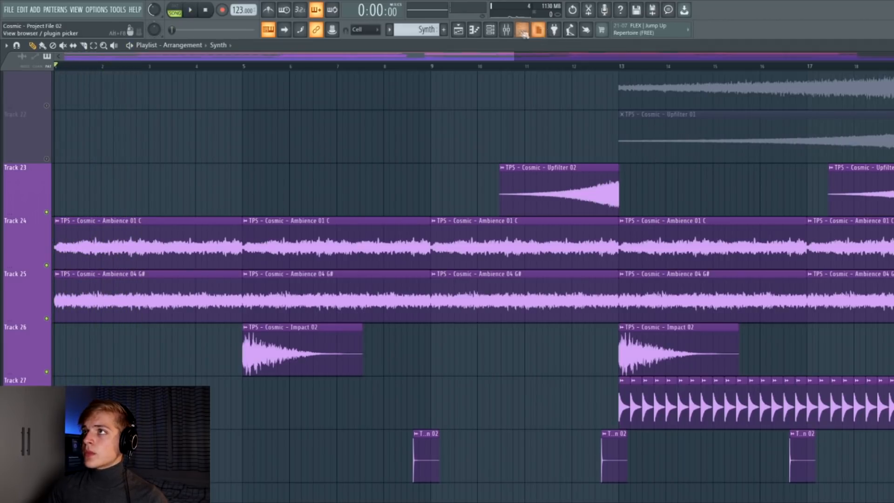
{"action": "left_click", "coordinate": [507, 29]}
{"action": "left_click", "coordinate": [738, 309]}
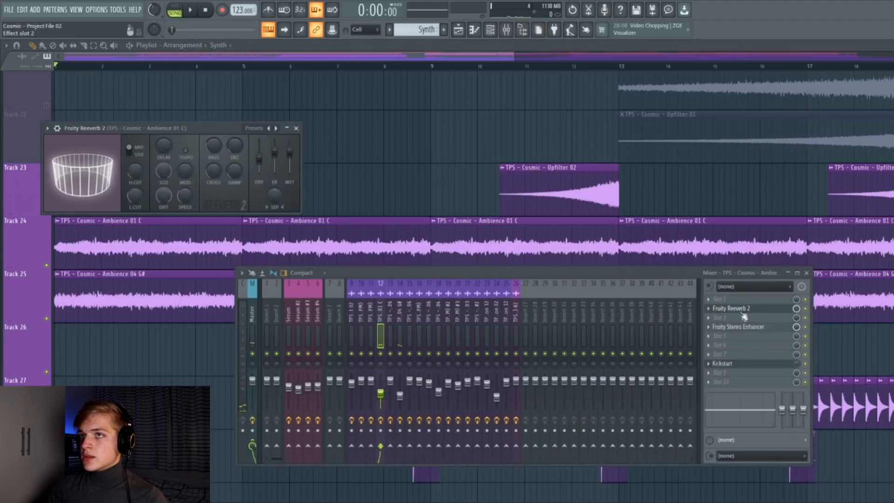
{"action": "left_click", "coordinate": [739, 328]}
{"action": "left_click_drag", "start_coordinate": [143, 155], "coordinate": [382, 198]}
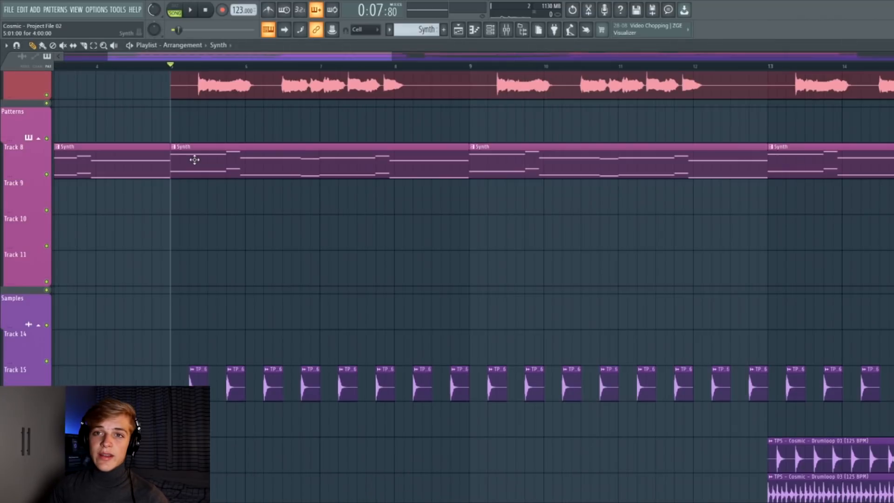
{"action": "key", "text": "space"}
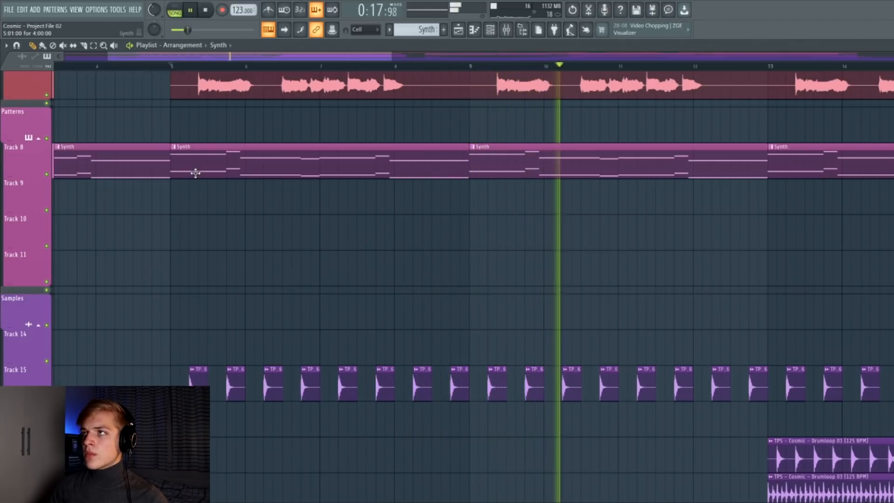
{"action": "key", "text": "space"}
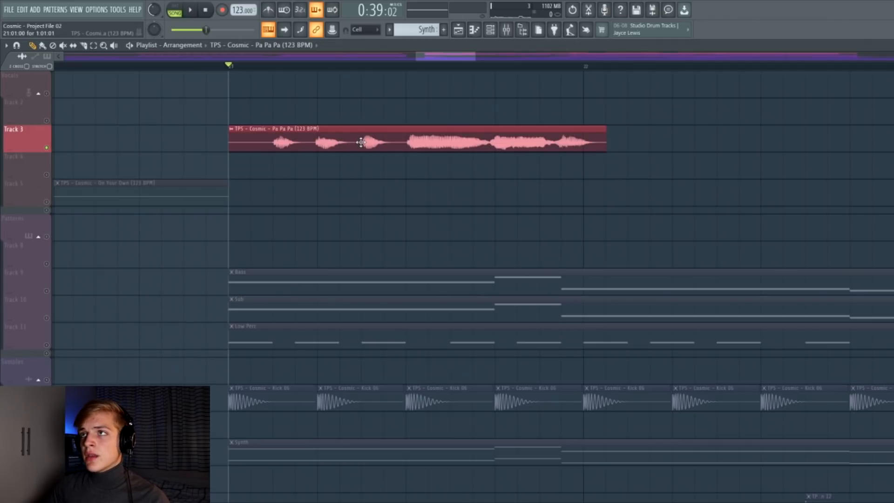
Inspect the TPS Cosmic Pa Pa Pa vocal's sample settings and its mixer channel's CamelCrusher effect.
{"action": "double_click", "coordinate": [362, 142]}
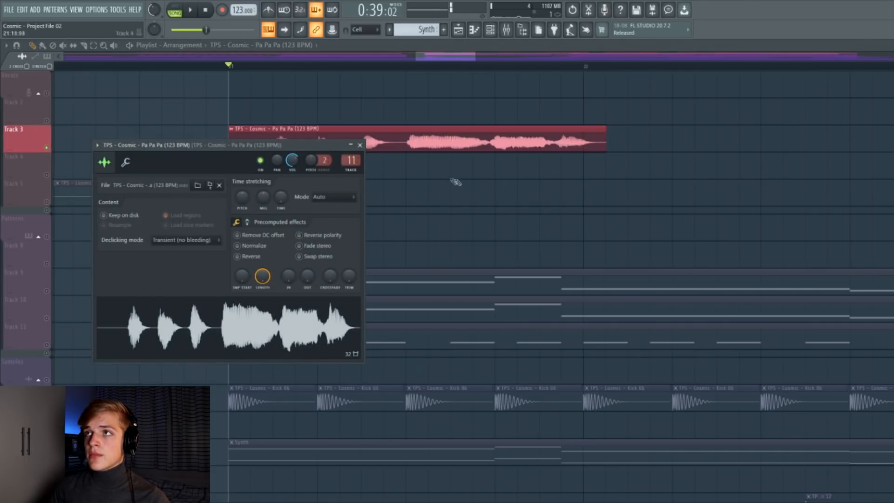
{"action": "left_click", "coordinate": [360, 144]}
{"action": "key", "text": "F9"}
{"action": "left_click", "coordinate": [211, 129]}
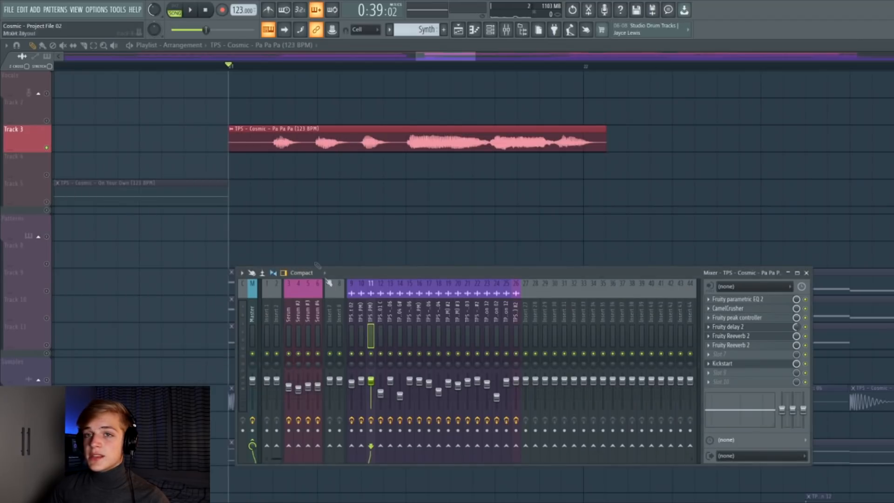
{"action": "left_click", "coordinate": [735, 310]}
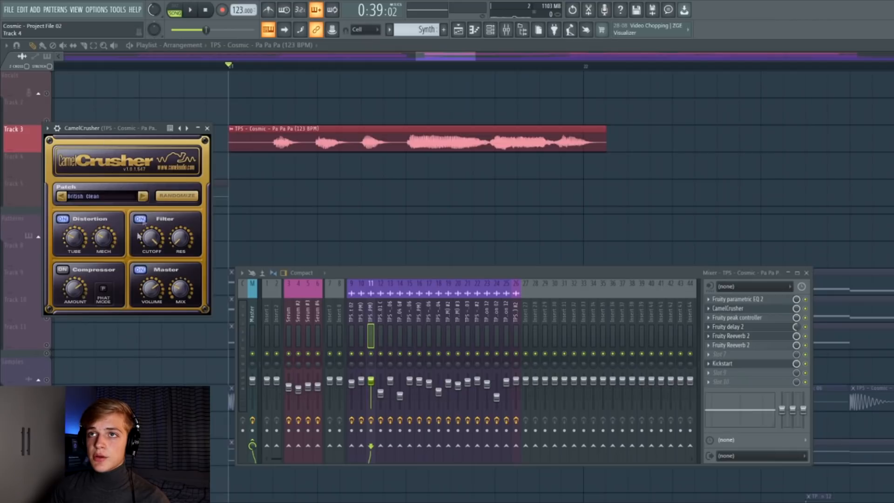
{"action": "left_click", "coordinate": [207, 128]}
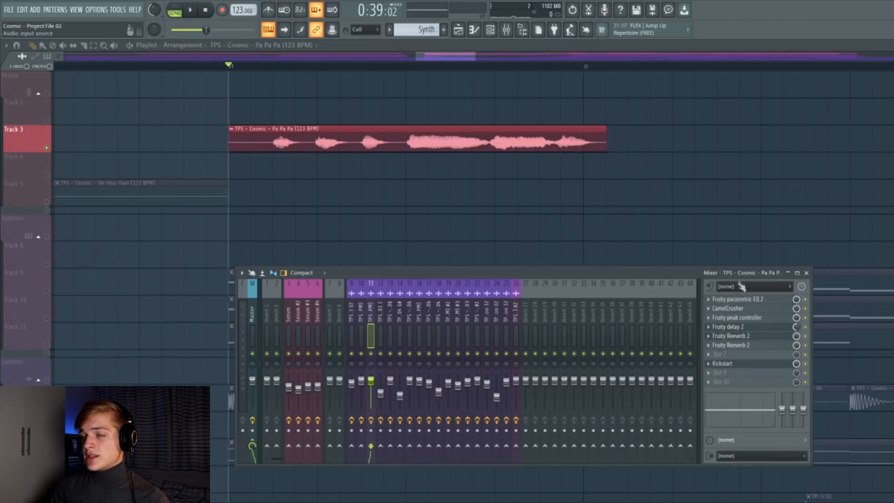
{"action": "left_click", "coordinate": [755, 368]}
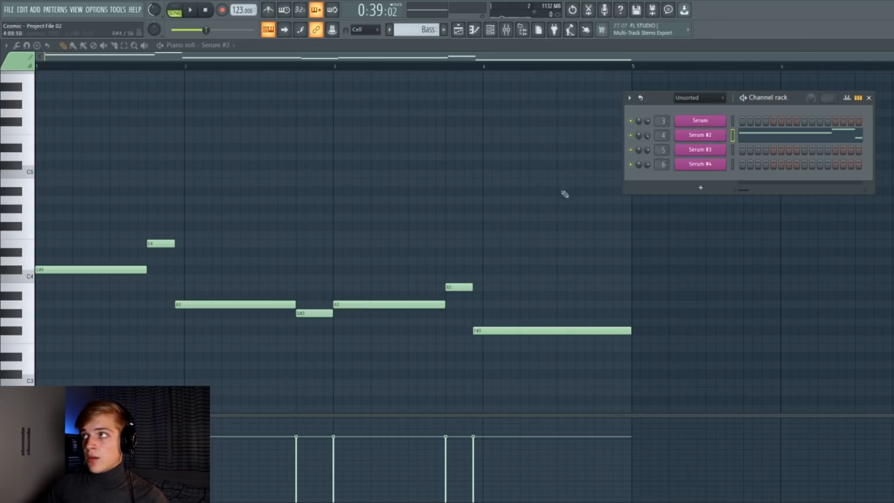
Open the Serum #2 bass synth, close it, and play its piano-roll melody.
{"action": "left_click", "coordinate": [700, 135]}
{"action": "left_click_drag", "start_coordinate": [606, 180], "coordinate": [571, 86]}
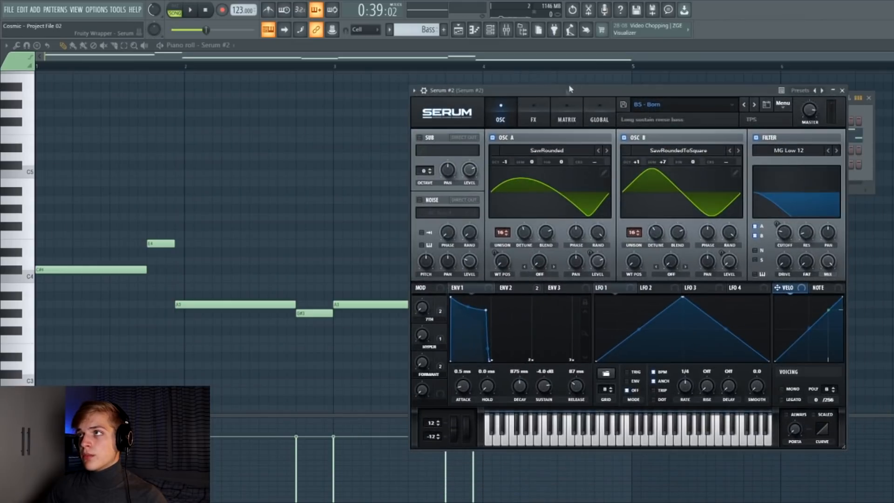
{"action": "key", "text": "Escape"}
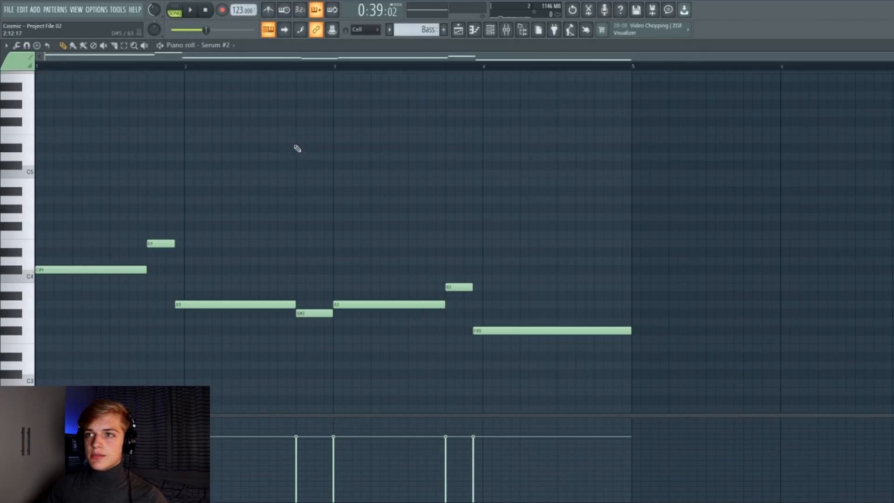
{"action": "key", "text": "space"}
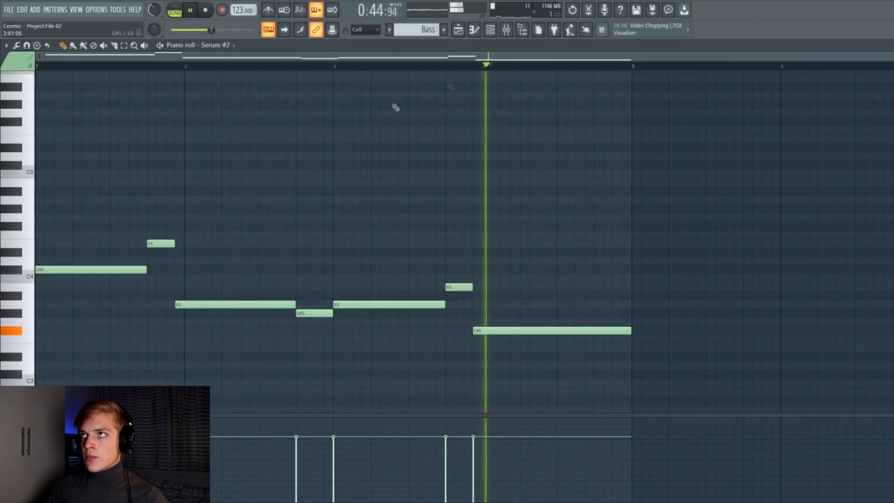
{"action": "key", "text": "space"}
Reopen Serum #2 and review its ENV 2 envelope, FX section and oscillator settings.
{"action": "left_click", "coordinate": [490, 29]}
{"action": "left_click", "coordinate": [698, 136]}
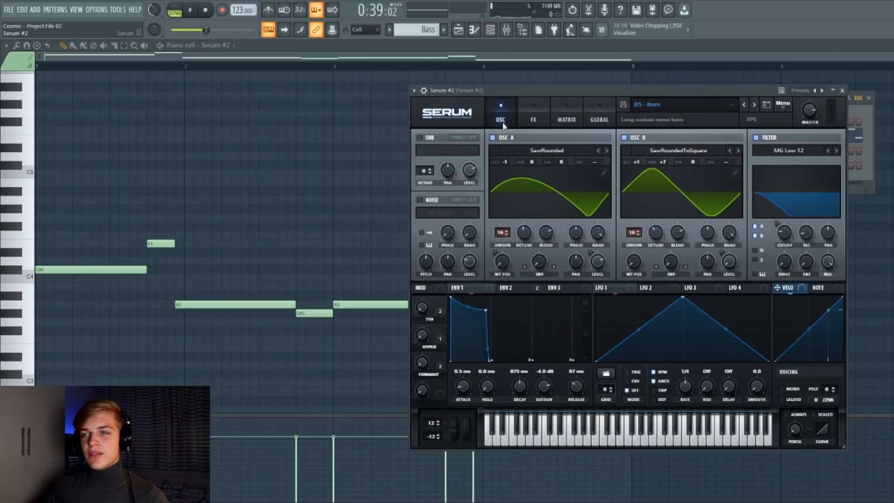
{"action": "left_click_drag", "start_coordinate": [510, 92], "coordinate": [380, 93]}
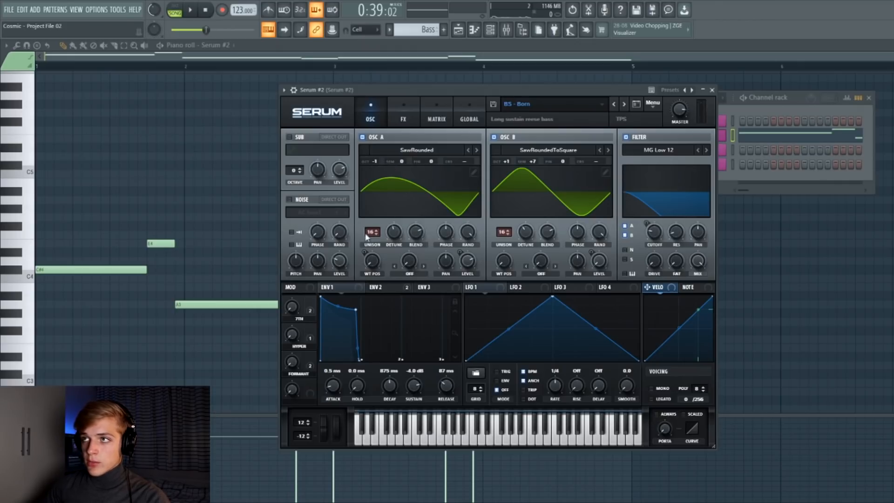
{"action": "left_click", "coordinate": [378, 289]}
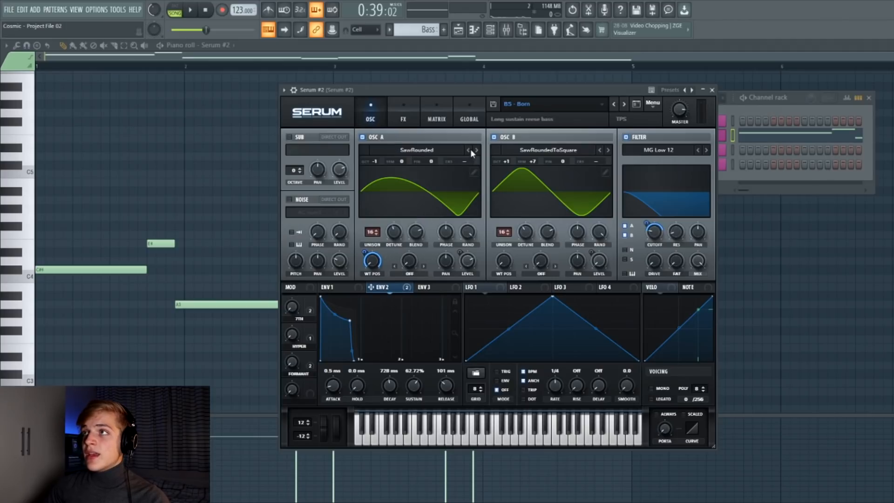
{"action": "left_click_drag", "start_coordinate": [504, 155], "coordinate": [504, 150]}
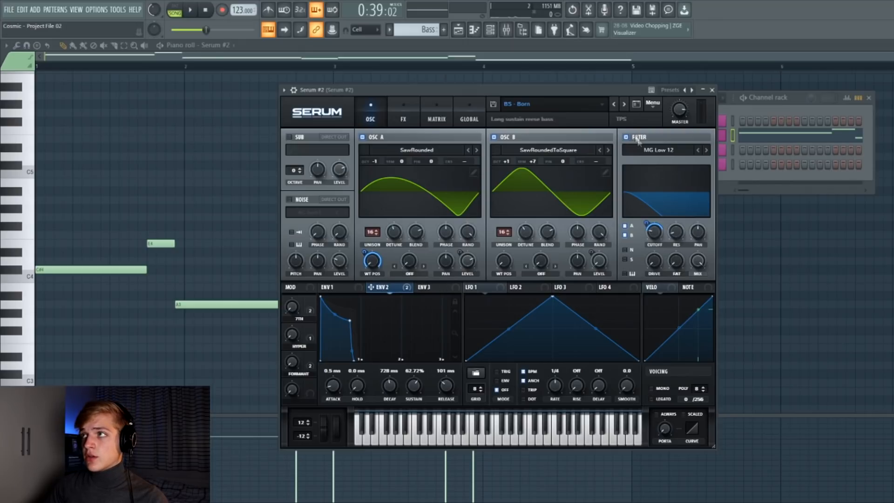
{"action": "left_click", "coordinate": [403, 114]}
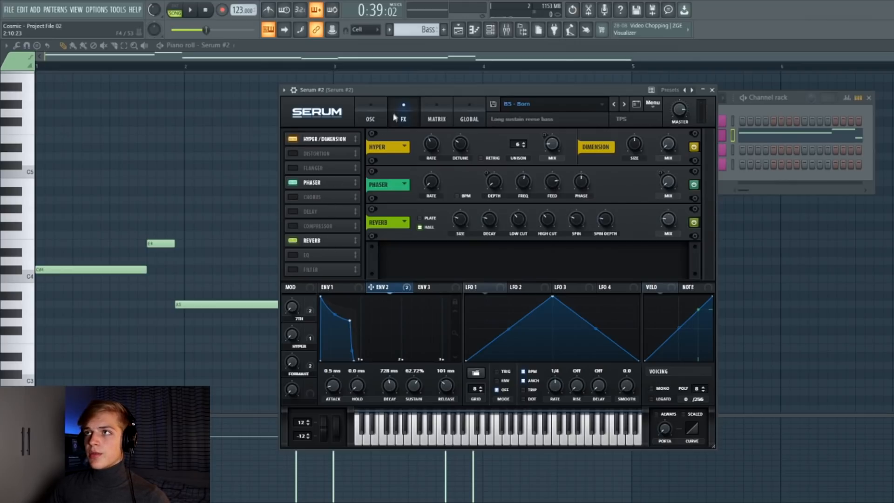
{"action": "left_click", "coordinate": [371, 118]}
{"action": "left_click_drag", "start_coordinate": [445, 97], "coordinate": [334, 112]}
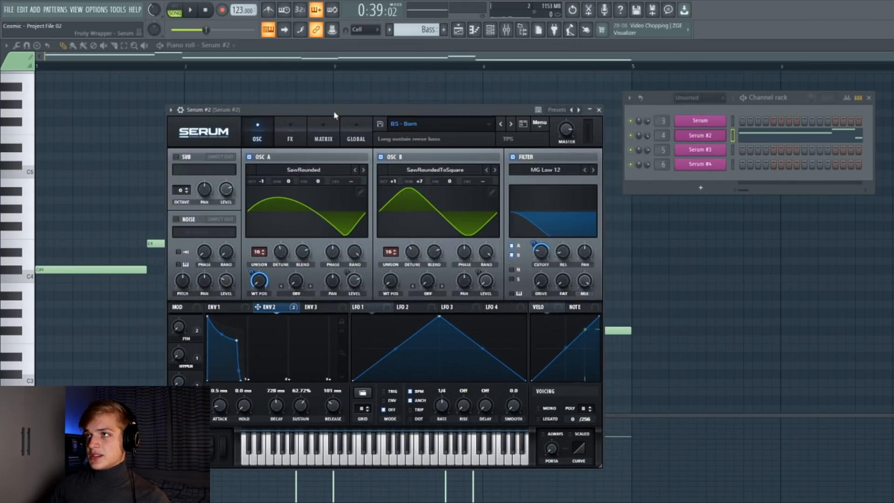
{"action": "key", "text": "space"}
{"action": "key", "text": "space"}
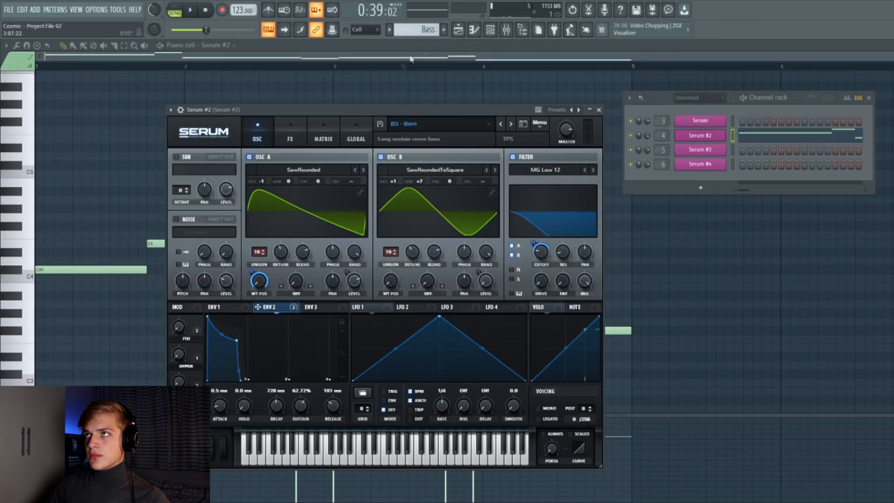
Open the Serum #2 mixer channel and review its CamelCrusher and Fruity Reeverb 2 effects.
{"action": "left_click", "coordinate": [512, 31]}
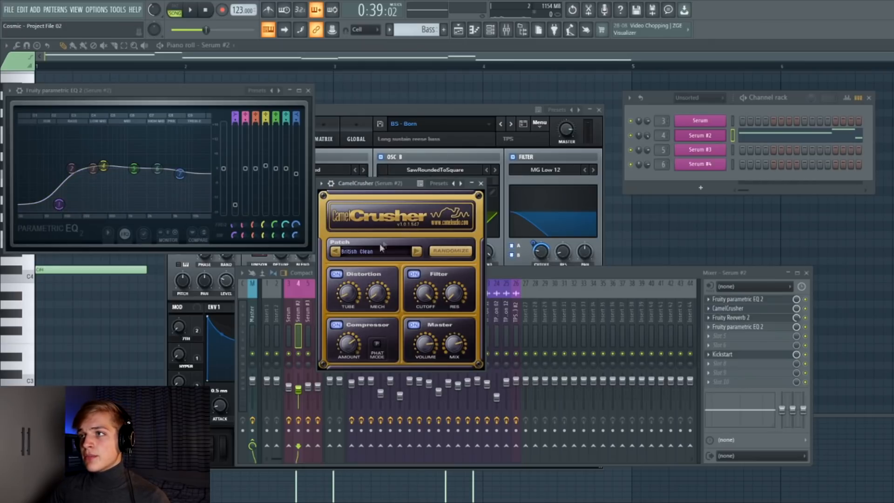
{"action": "left_click", "coordinate": [482, 184]}
{"action": "left_click", "coordinate": [729, 317]}
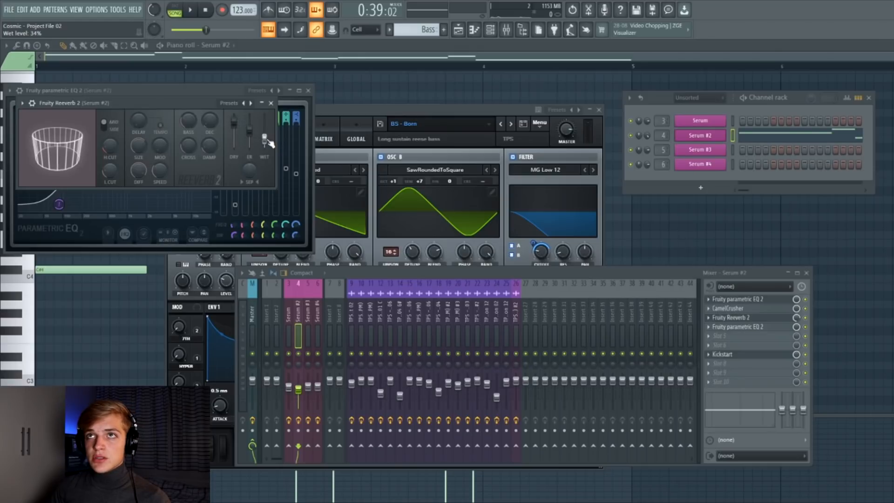
{"action": "left_click", "coordinate": [271, 103]}
Open the Serum #3 sub bass synth and play it.
{"action": "left_click", "coordinate": [722, 354]}
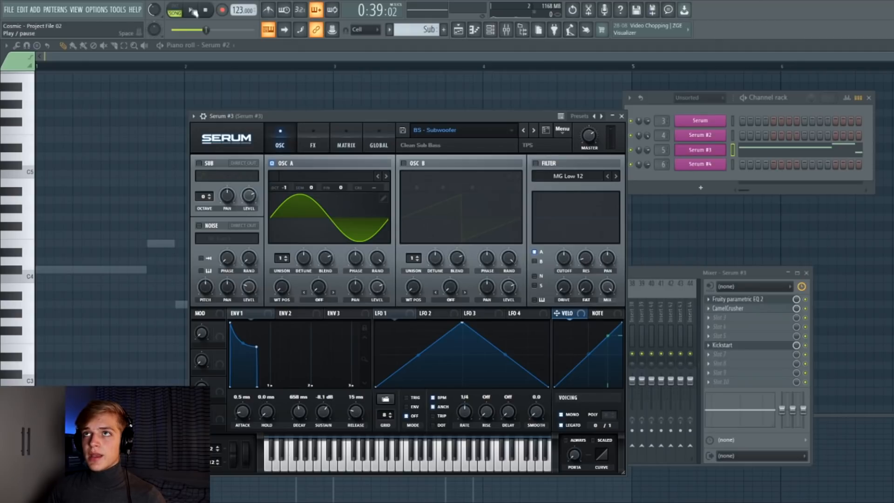
{"action": "key", "text": "space"}
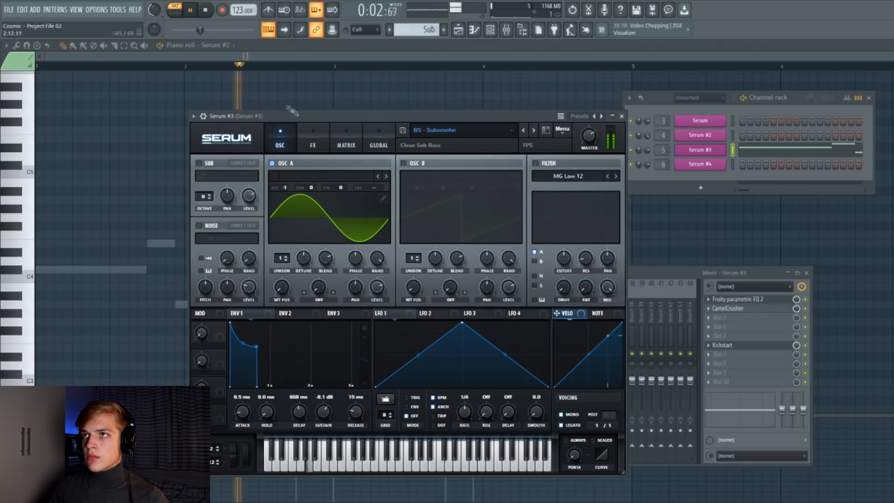
Stop playback and open Serum #3's FX section to review its Distortion and Filter effects.
{"action": "left_click", "coordinate": [305, 132]}
{"action": "left_click", "coordinate": [280, 133]}
{"action": "key", "text": "space"}
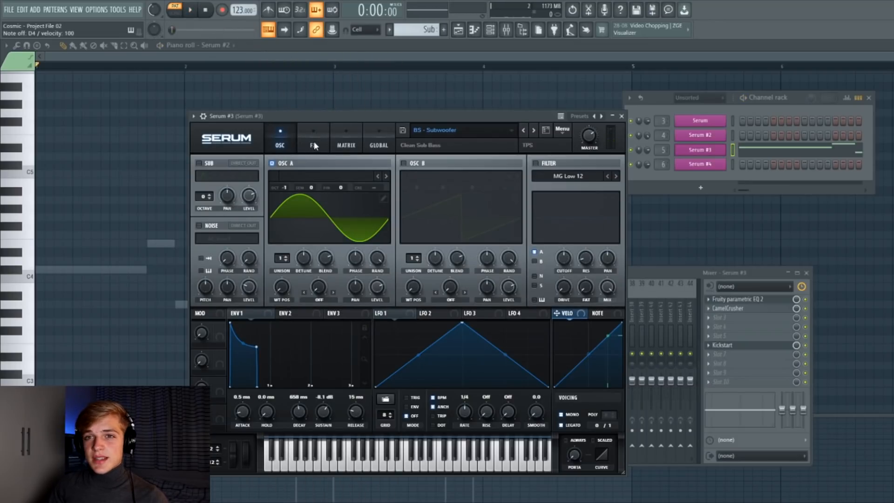
{"action": "left_click", "coordinate": [314, 142]}
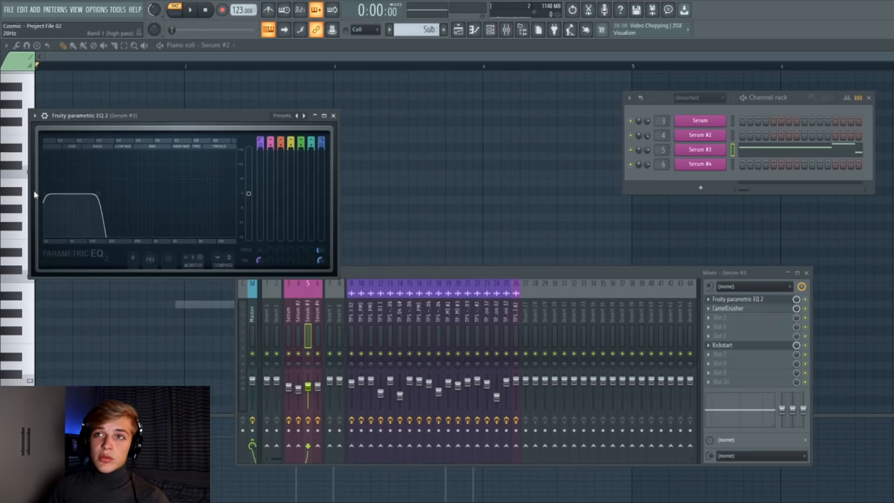
Open the Fruity parametric EQ 2 and CamelCrusher effects on the Serum #3 mixer channel.
{"action": "left_click_drag", "start_coordinate": [100, 198], "coordinate": [95, 194]}
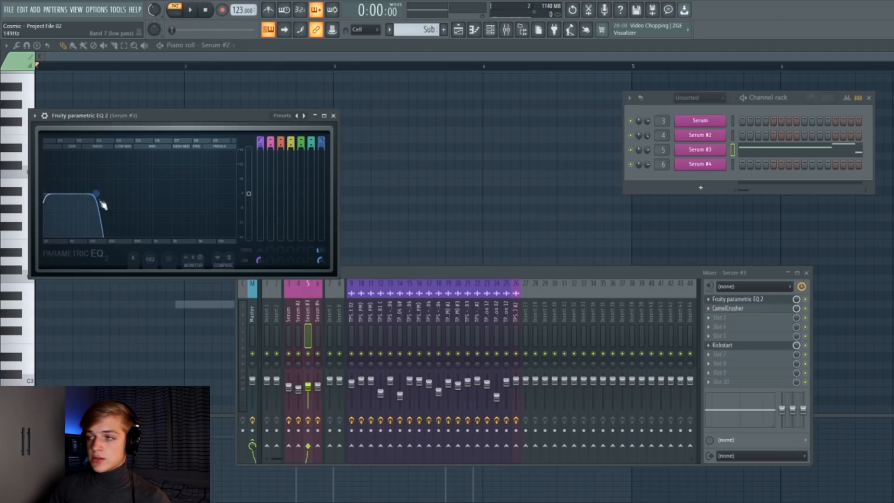
{"action": "left_click", "coordinate": [727, 308]}
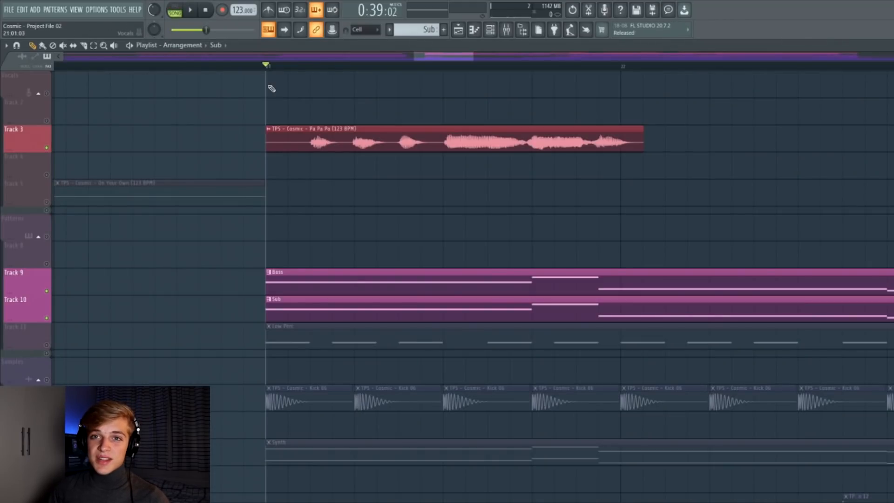
Play the arrangement section where the Bass and Sub patterns enter with the vocal chops.
{"action": "key", "text": "space"}
{"action": "scroll", "coordinate": [533, 124], "scroll_direction": "down", "scroll_amount": 4}
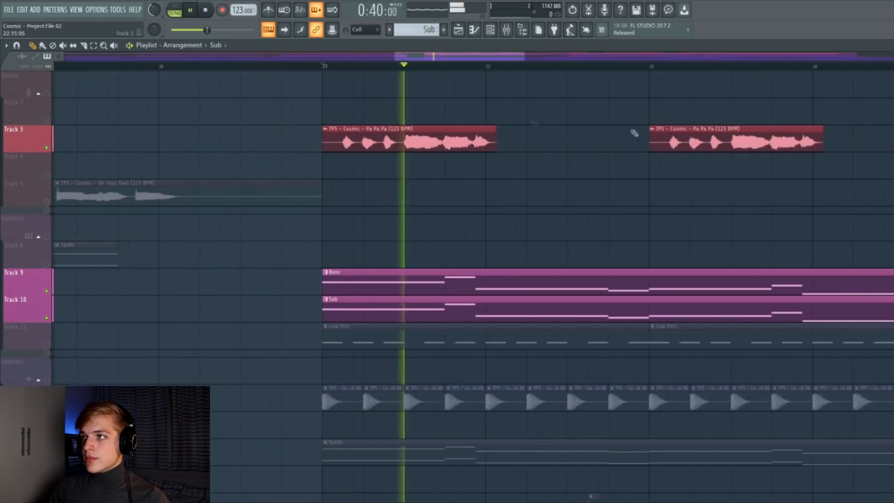
{"action": "scroll", "coordinate": [875, 175], "scroll_direction": "up", "scroll_amount": 4}
{"action": "scroll", "coordinate": [790, 176], "scroll_direction": "down", "scroll_amount": 2}
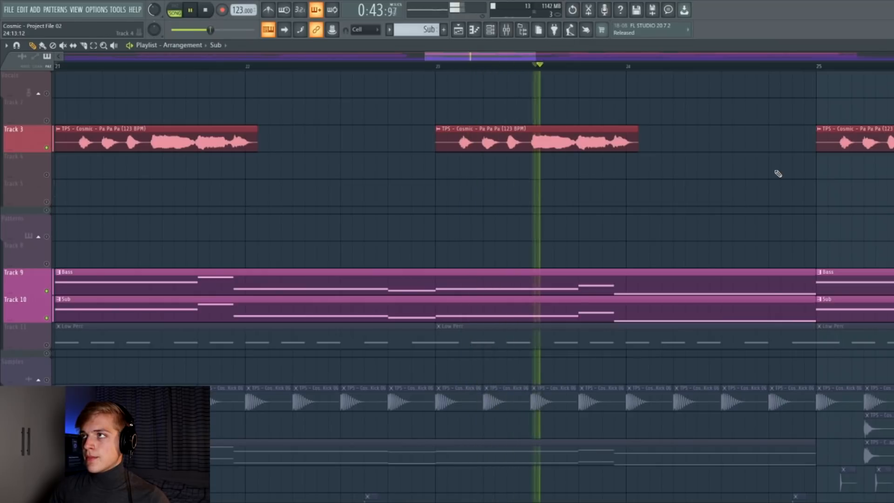
{"action": "key", "text": "space"}
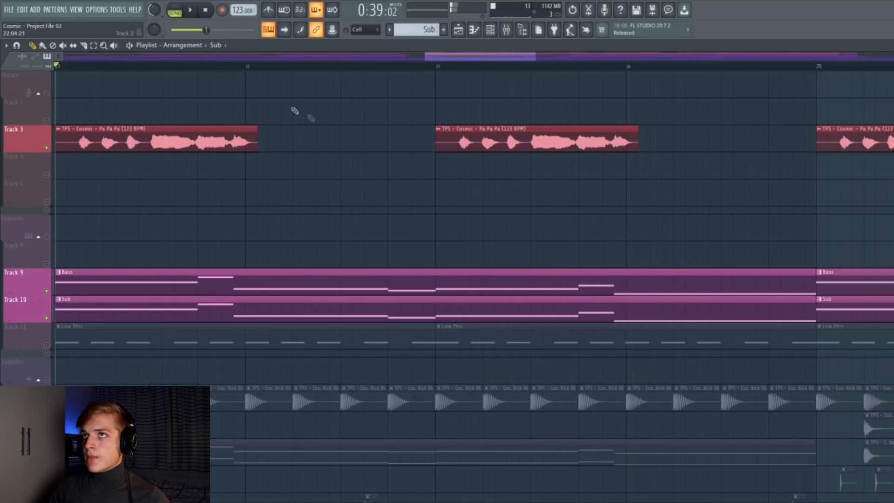
Open the Serum #4 Low Perc pattern in the piano roll and play its repeated E4 notes.
{"action": "left_click", "coordinate": [213, 10]}
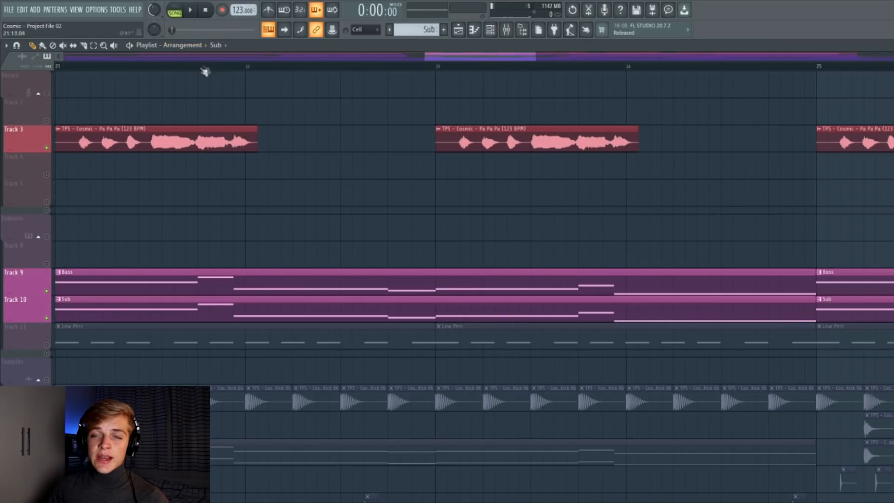
{"action": "left_click", "coordinate": [79, 66]}
{"action": "key", "text": "space"}
{"action": "left_click_drag", "start_coordinate": [247, 67], "coordinate": [438, 75]}
{"action": "left_click", "coordinate": [249, 67], "text": "ctrl"}
{"action": "left_click_drag", "start_coordinate": [249, 66], "coordinate": [431, 80]}
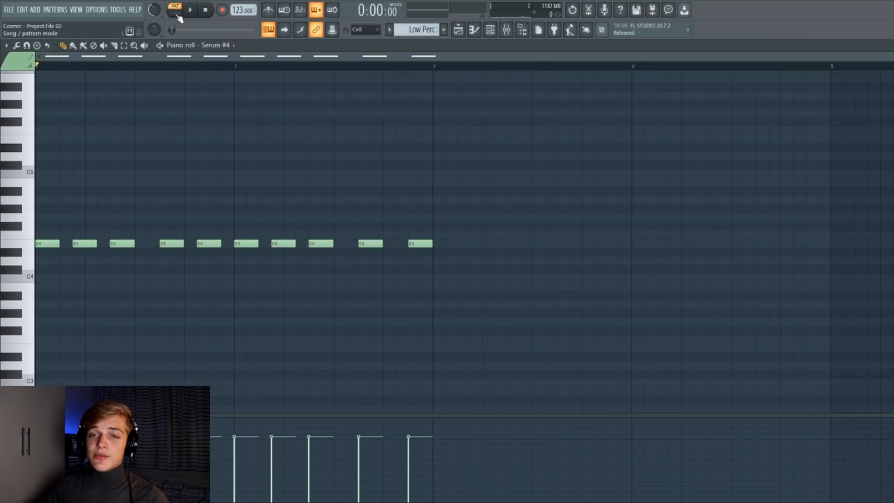
{"action": "key", "text": "space"}
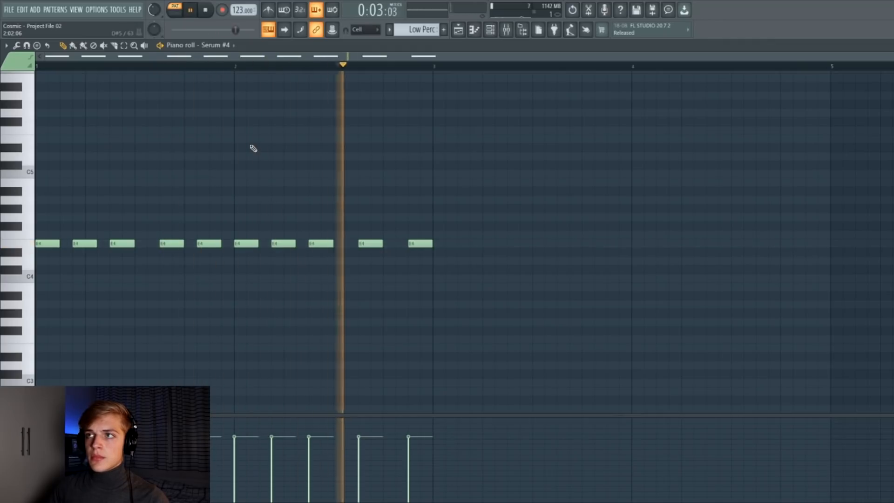
{"action": "key", "text": "space"}
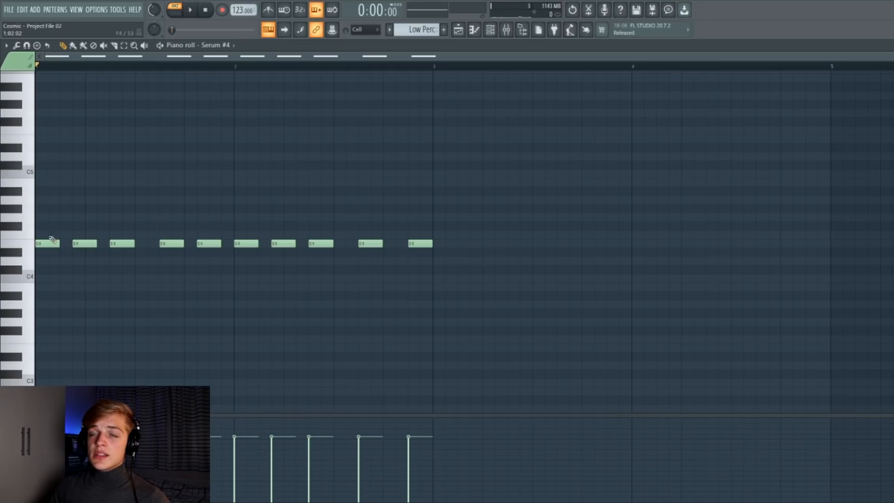
Open the Serum #4 synth and review its FX chain and ENV 2 envelope.
{"action": "left_click_drag", "start_coordinate": [452, 264], "coordinate": [41, 200]}
{"action": "left_click", "coordinate": [142, 173], "text": "ctrl"}
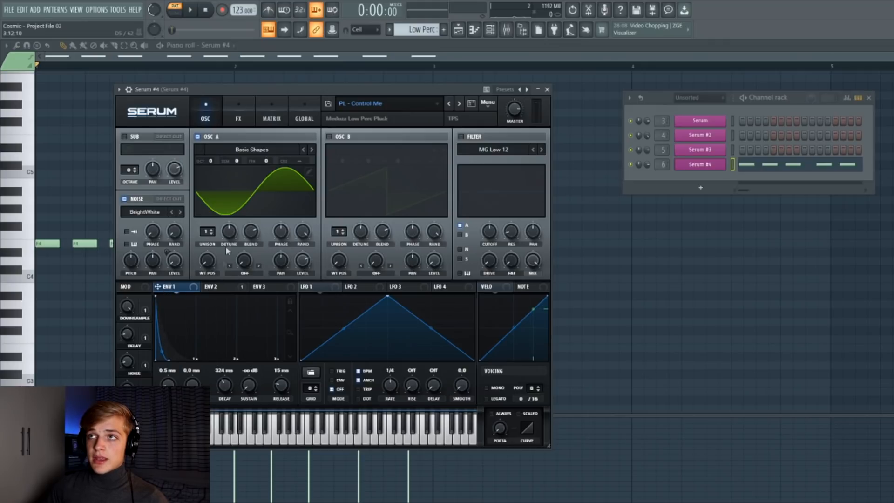
{"action": "left_click", "coordinate": [239, 118]}
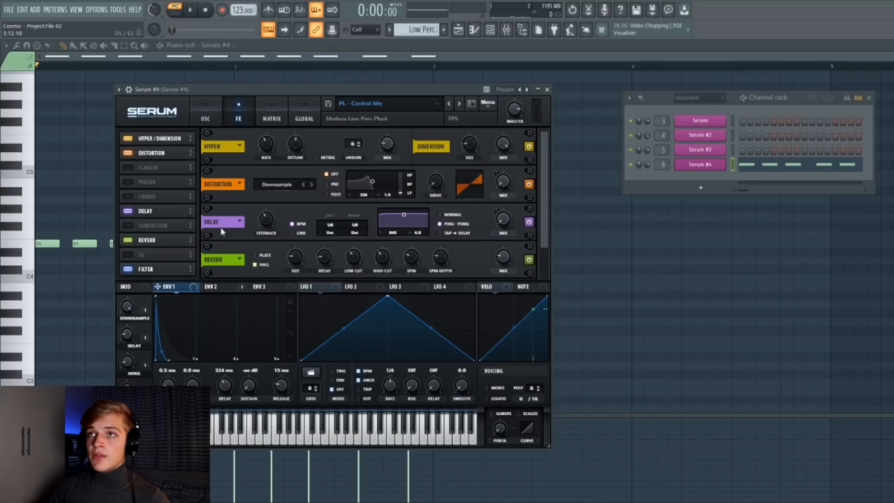
{"action": "scroll", "coordinate": [541, 215], "scroll_direction": "down", "scroll_amount": 2}
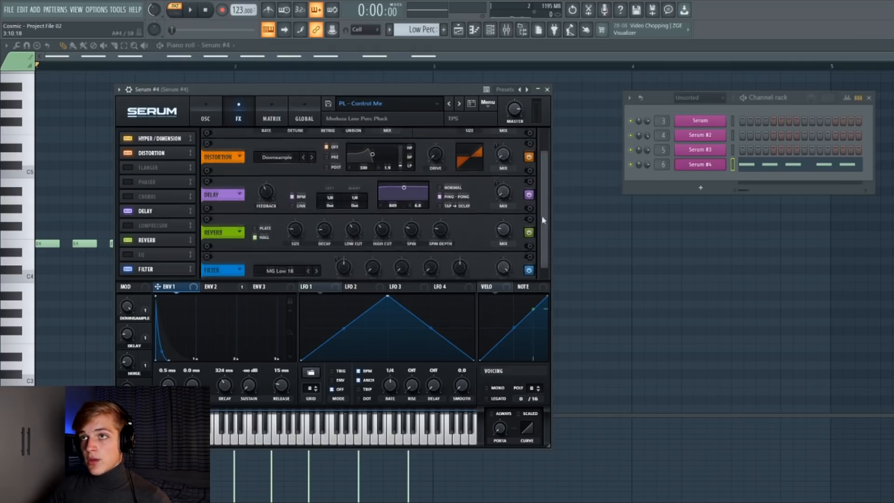
{"action": "left_click", "coordinate": [215, 286]}
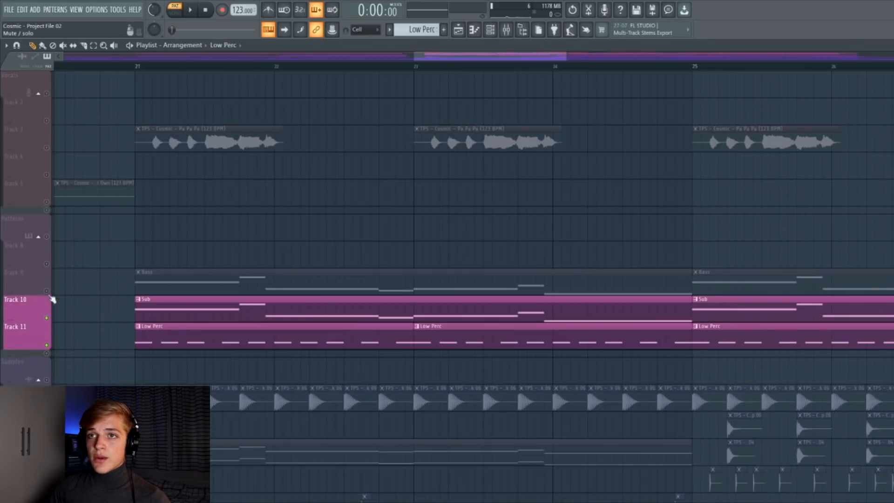
Play the Low Perc pattern together with Bass and Sub in the arrangement.
{"action": "left_click", "coordinate": [48, 287], "text": "shift"}
{"action": "key", "text": "space"}
{"action": "left_click", "coordinate": [139, 64]}
{"action": "key", "text": "space"}
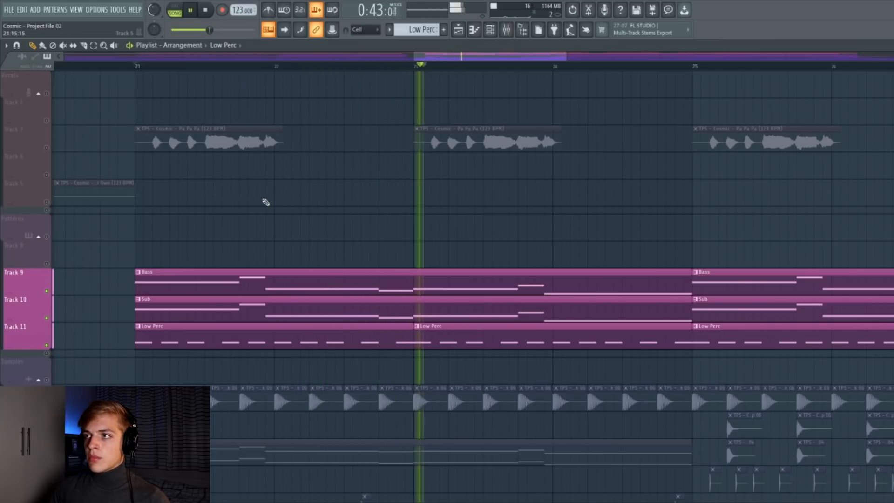
{"action": "key", "text": "space"}
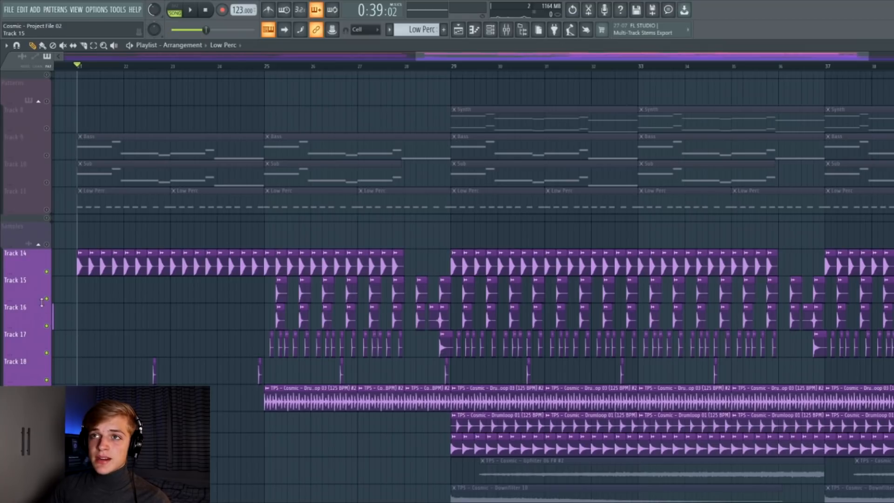
Solo drum tracks 15 and 16 and play them from bar 25.
{"action": "key", "text": "space"}
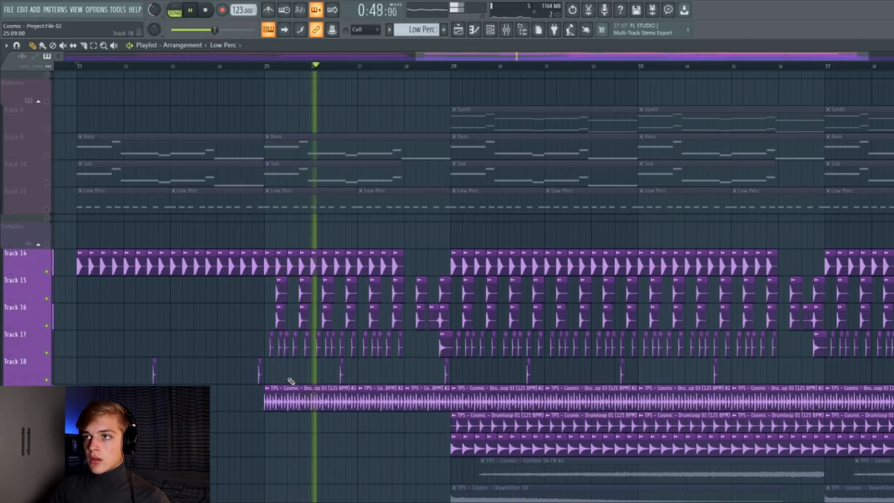
{"action": "key", "text": "space"}
{"action": "left_click", "coordinate": [47, 324], "text": "ctrl"}
{"action": "left_click", "coordinate": [46, 298]}
{"action": "left_click", "coordinate": [270, 68]}
{"action": "key", "text": "space"}
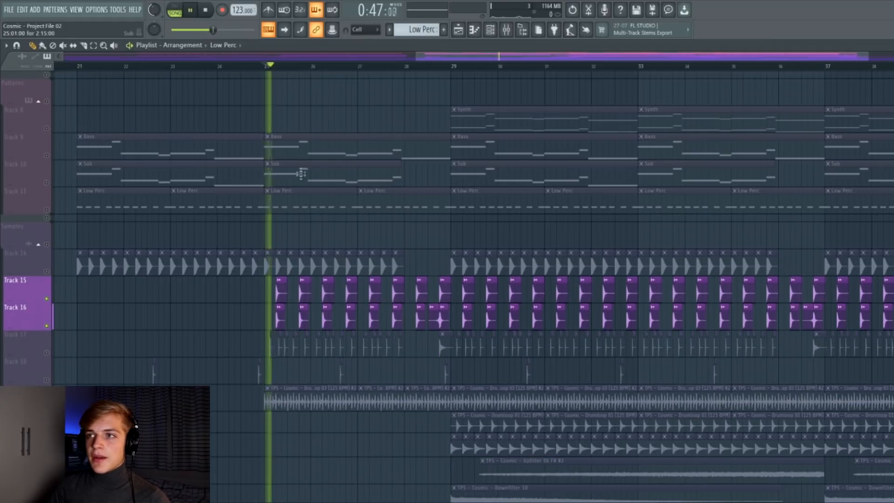
{"action": "key", "text": "space"}
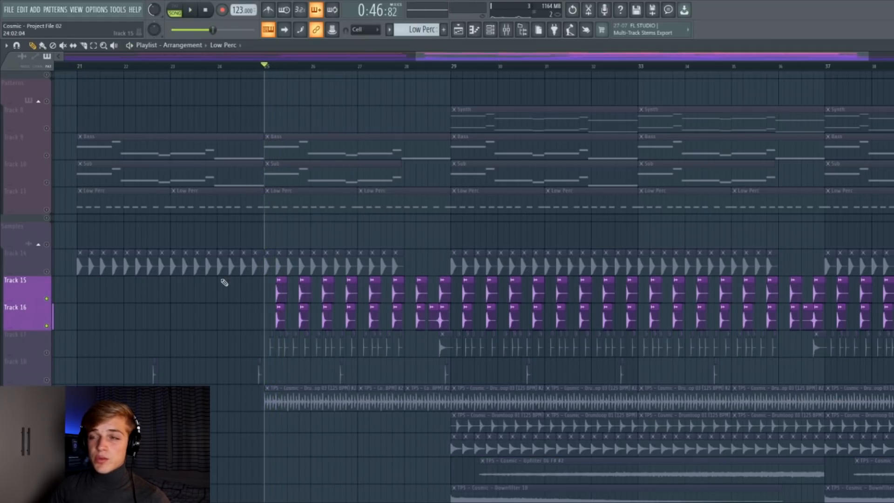
Solo drum track 17 and play it.
{"action": "left_click", "coordinate": [47, 352], "text": "ctrl"}
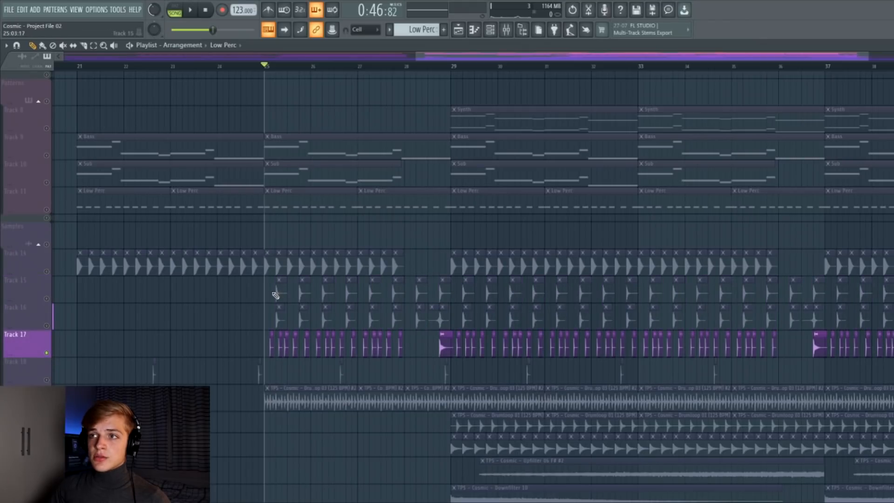
{"action": "key", "text": "space"}
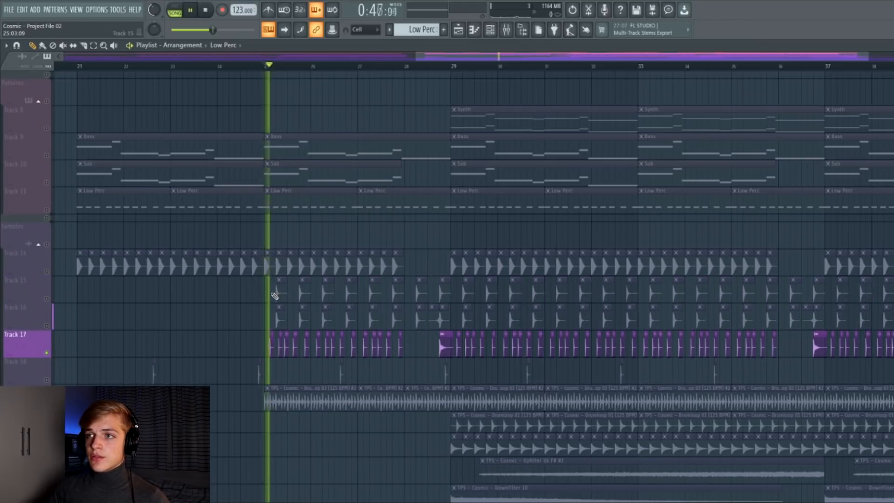
{"action": "key", "text": "space"}
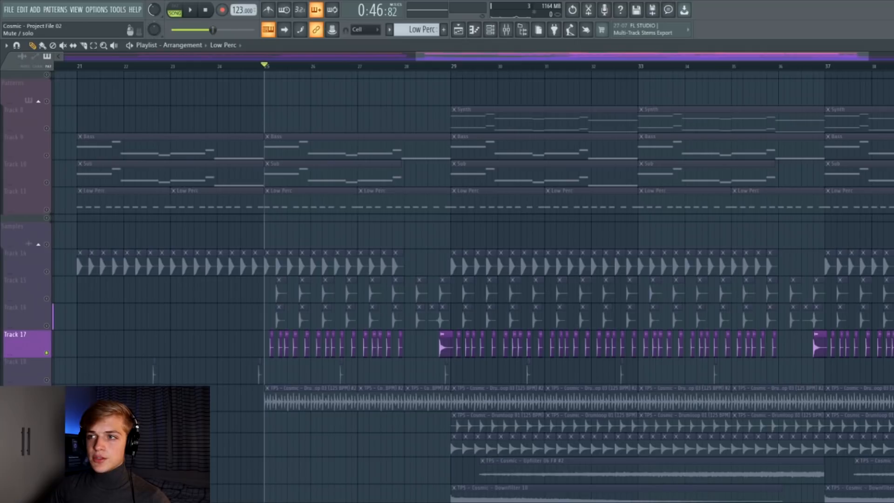
Solo the drum loop tracks and play them from bar 29.
{"action": "left_click", "coordinate": [47, 407], "text": "ctrl"}
{"action": "key", "text": "space"}
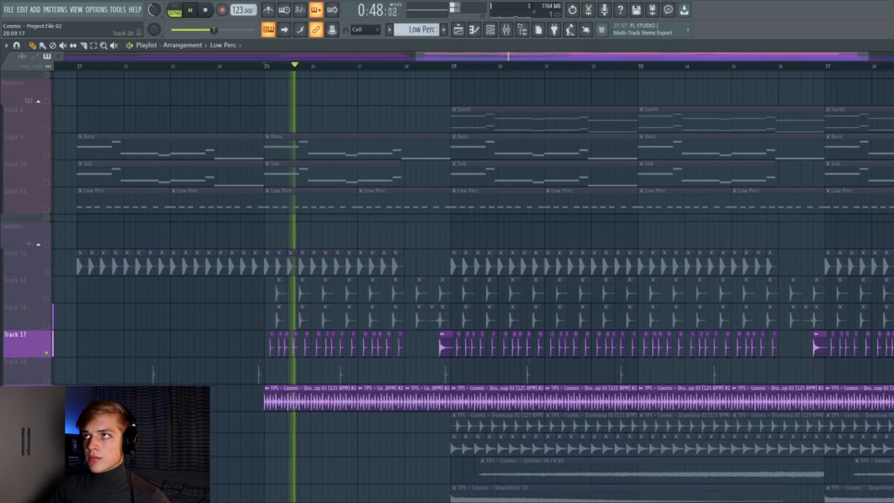
{"action": "key", "text": "space"}
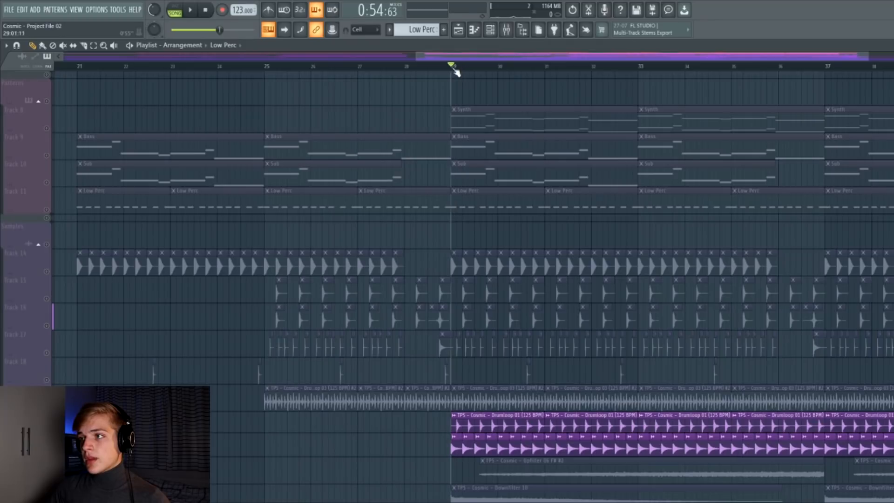
{"action": "scroll", "coordinate": [563, 208], "scroll_direction": "up", "scroll_amount": 6}
{"action": "scroll", "coordinate": [453, 427], "scroll_direction": "down", "scroll_amount": 5}
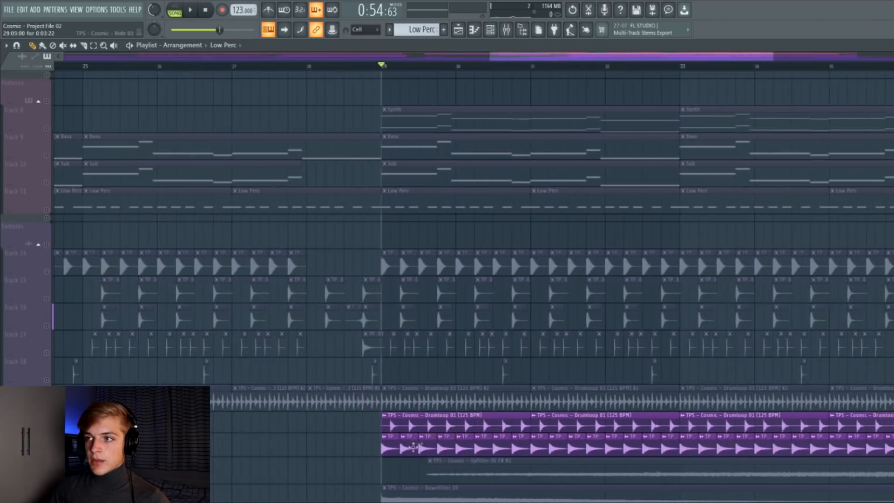
{"action": "key", "text": "space"}
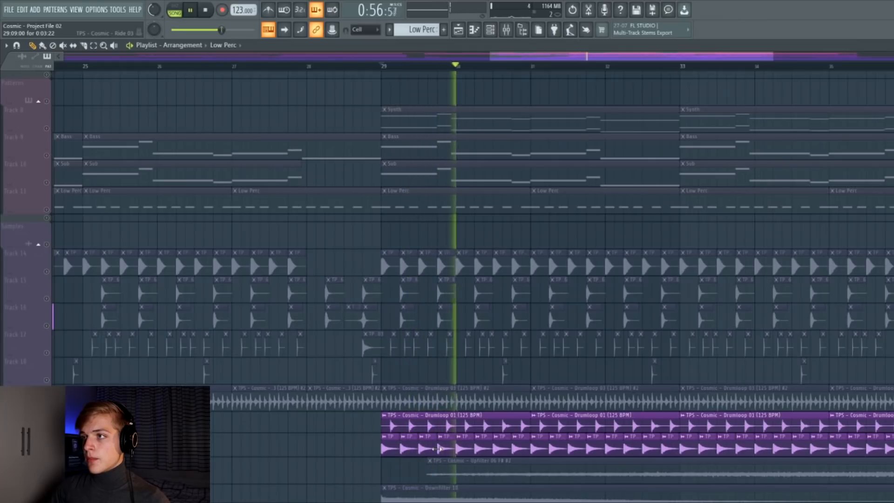
{"action": "key", "text": "space"}
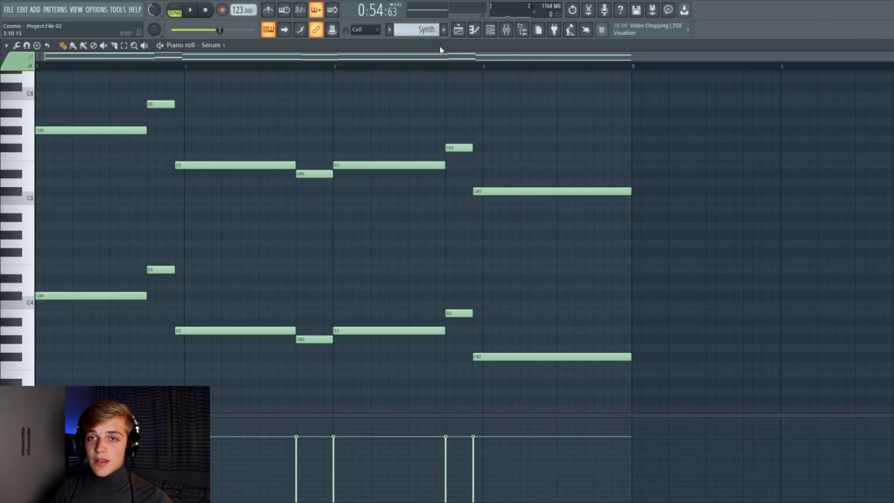
Play the FX sample tracks with the upfilters, downfilters, ambiences and crashes across the arrangement.
{"action": "left_click", "coordinate": [458, 30]}
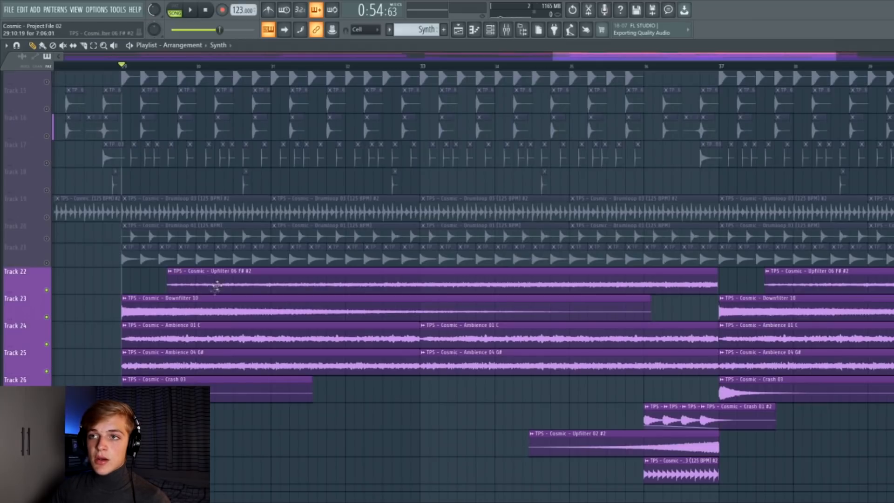
{"action": "key", "text": "space"}
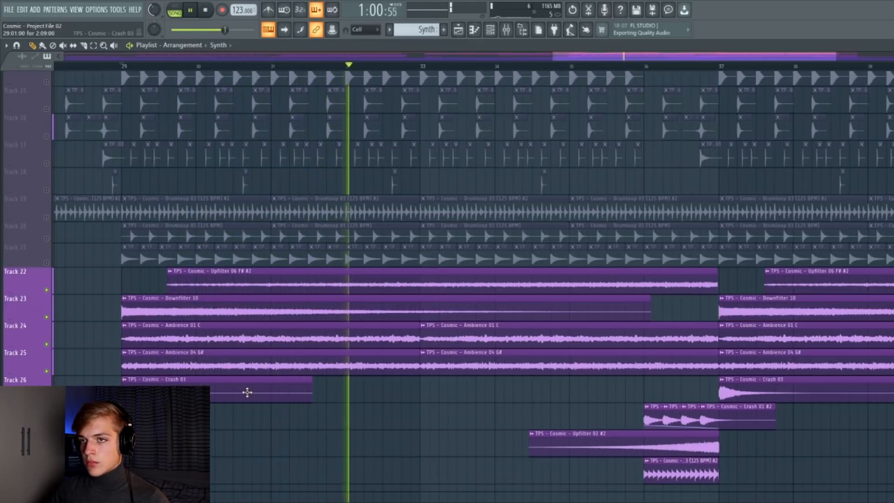
{"action": "scroll", "coordinate": [247, 392], "scroll_direction": "down", "scroll_amount": 2}
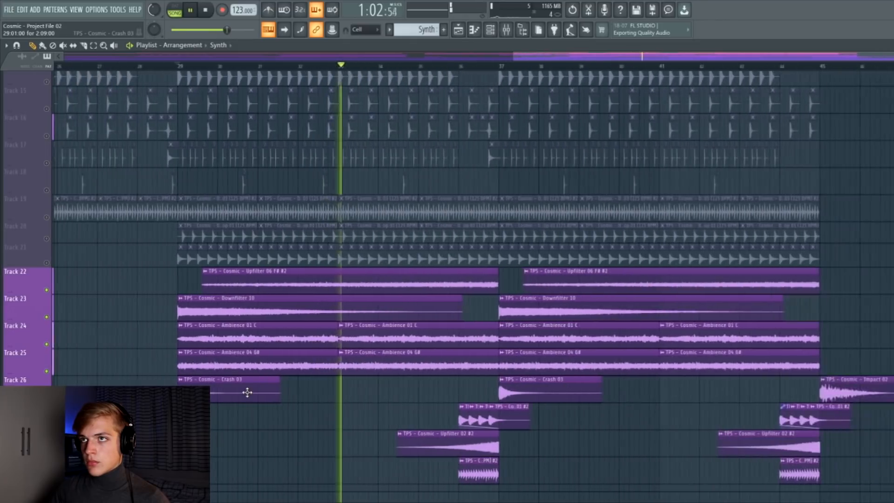
{"action": "scroll", "coordinate": [247, 394], "scroll_direction": "down", "scroll_amount": 3}
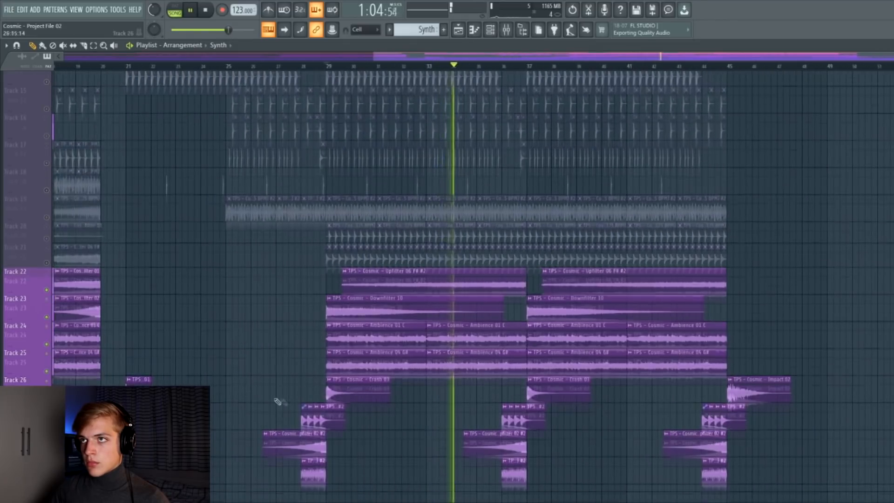
{"action": "scroll", "coordinate": [278, 402], "scroll_direction": "up", "scroll_amount": 3}
{"action": "scroll", "coordinate": [525, 419], "scroll_direction": "down", "scroll_amount": 1}
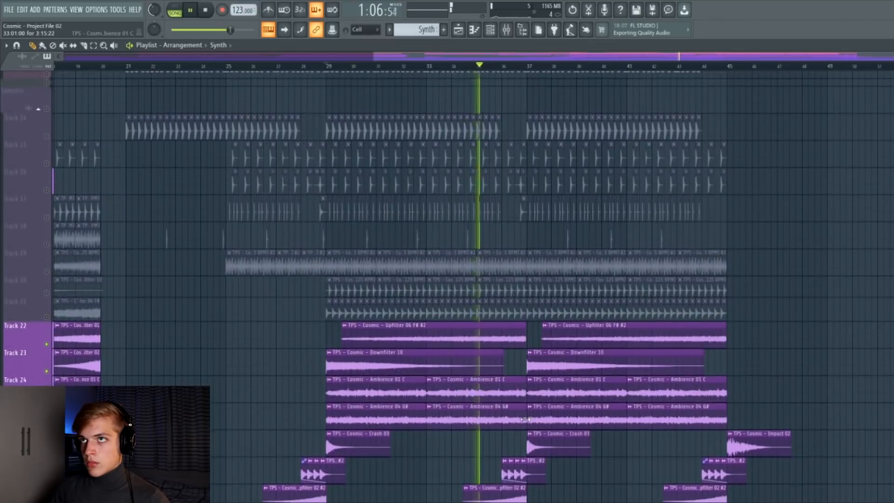
{"action": "scroll", "coordinate": [524, 419], "scroll_direction": "down", "scroll_amount": 1}
{"action": "scroll", "coordinate": [525, 420], "scroll_direction": "up", "scroll_amount": 3}
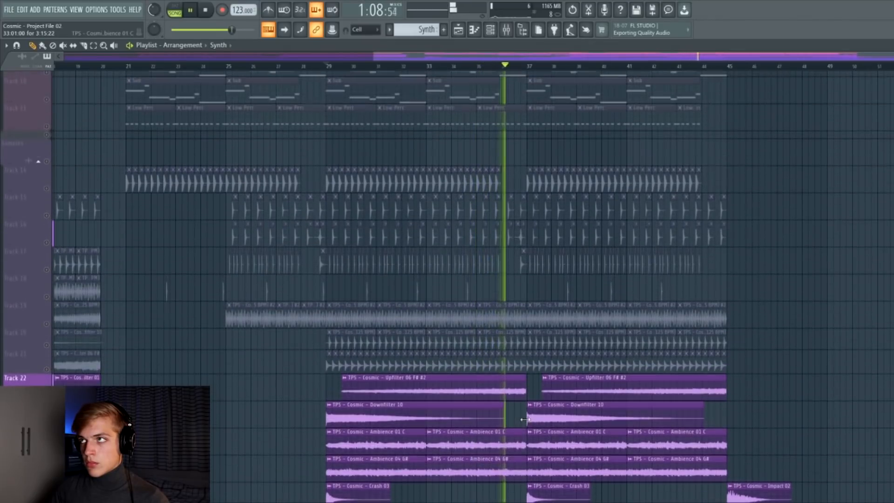
{"action": "scroll", "coordinate": [525, 420], "scroll_direction": "down", "scroll_amount": 2}
{"action": "key", "text": "space"}
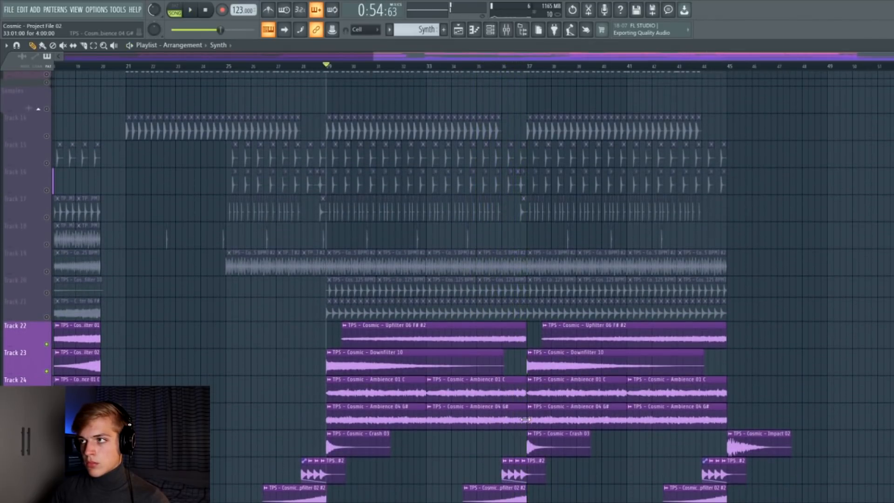
Unsolo all tracks and play the full arrangement from the start.
{"action": "left_click", "coordinate": [47, 273]}
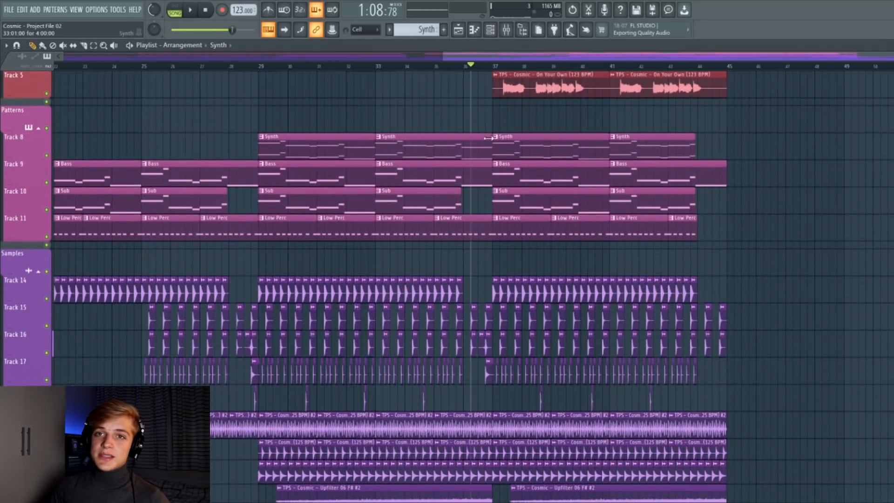
{"action": "scroll", "coordinate": [488, 138], "scroll_direction": "up", "scroll_amount": 4}
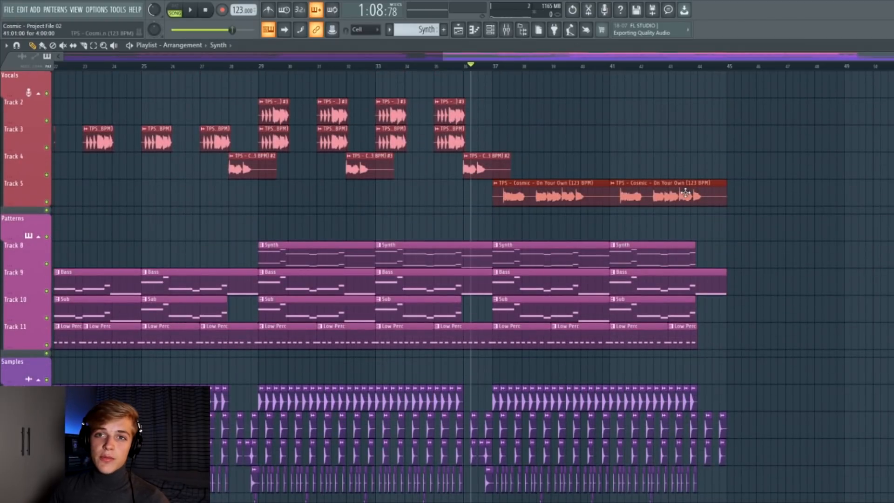
{"action": "scroll", "coordinate": [670, 200], "scroll_direction": "down", "scroll_amount": 1}
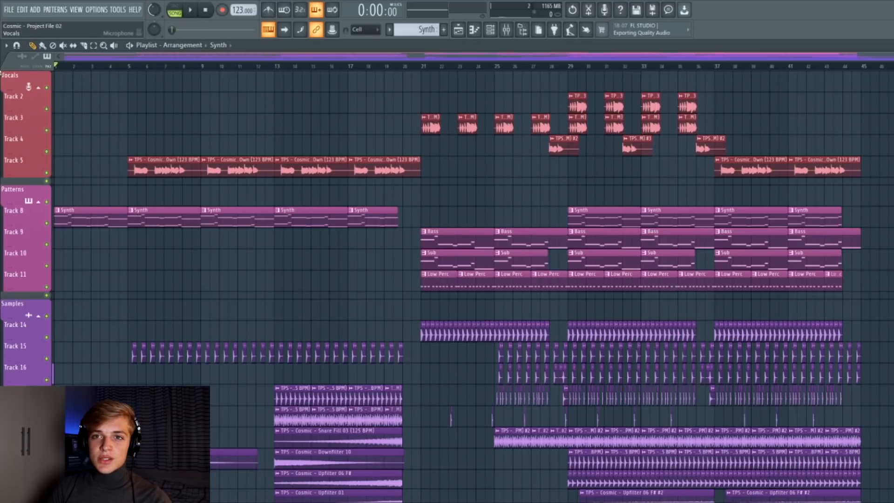
{"action": "key", "text": "space"}
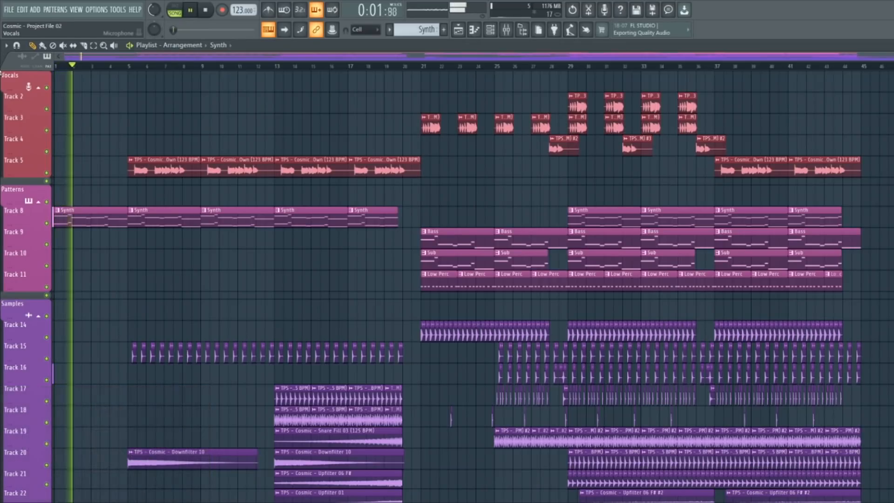